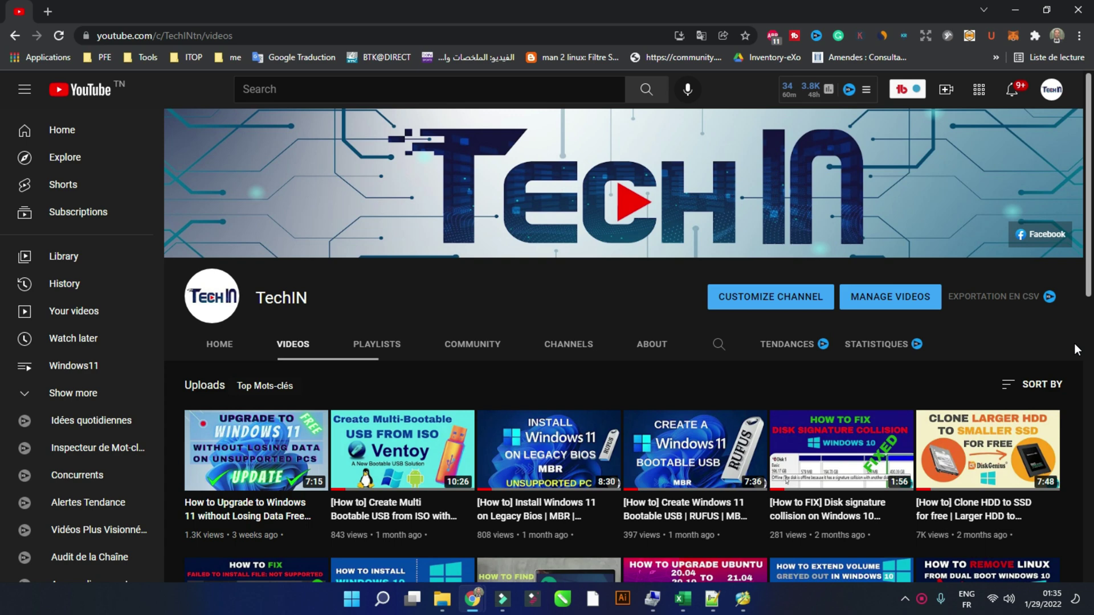
Switch to the other Chrome window showing the minitool.com Partition Wizard page
{"action": "left_click", "coordinate": [922, 596]}
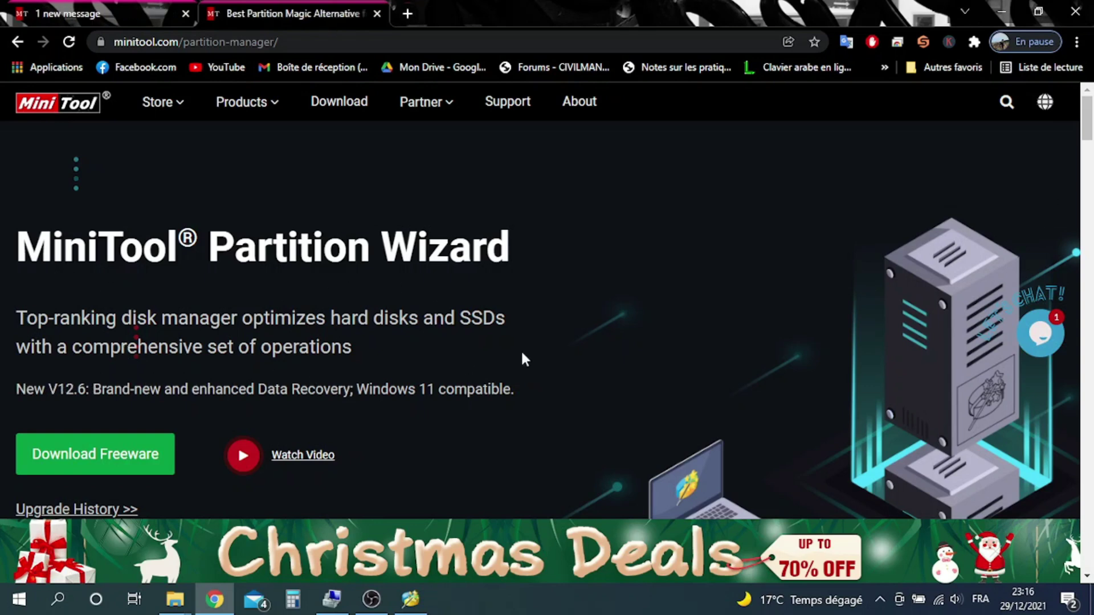
Scroll down to the For Home Users section with the Compare Editions button
{"action": "scroll", "coordinate": [1089, 200], "scroll_direction": "down", "scroll_amount": 2}
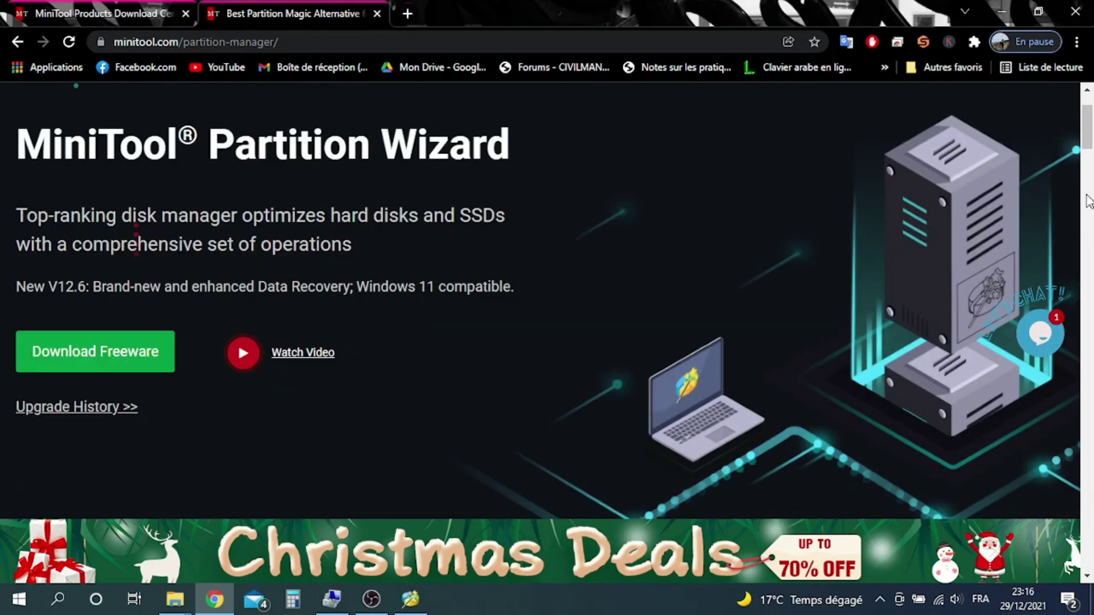
{"action": "scroll", "coordinate": [1089, 140], "scroll_direction": "down", "scroll_amount": 5}
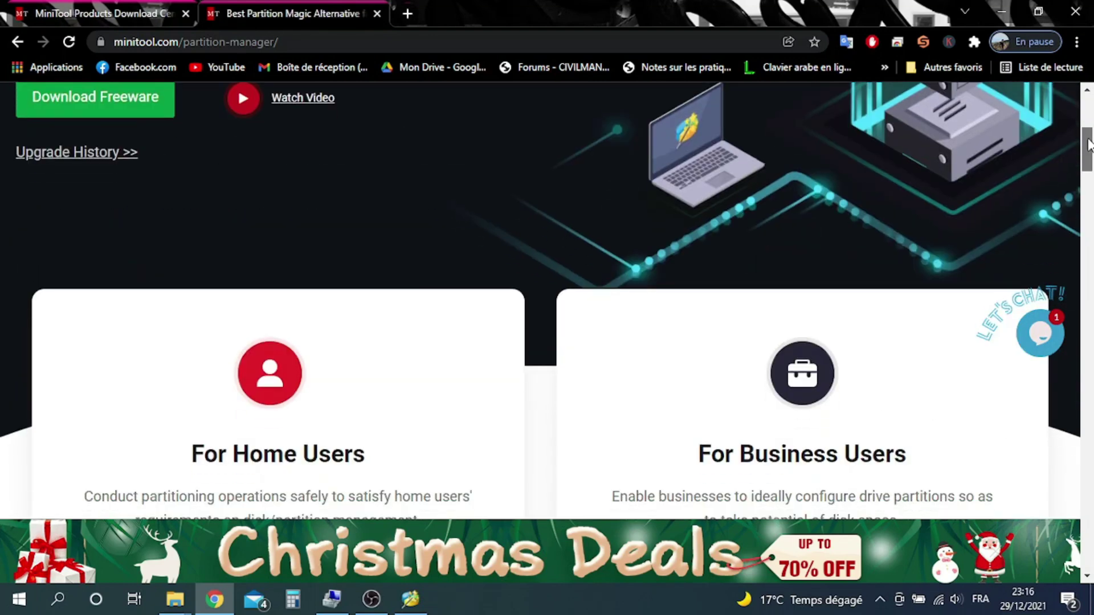
{"action": "left_click_drag", "start_coordinate": [1088, 145], "coordinate": [1090, 214]}
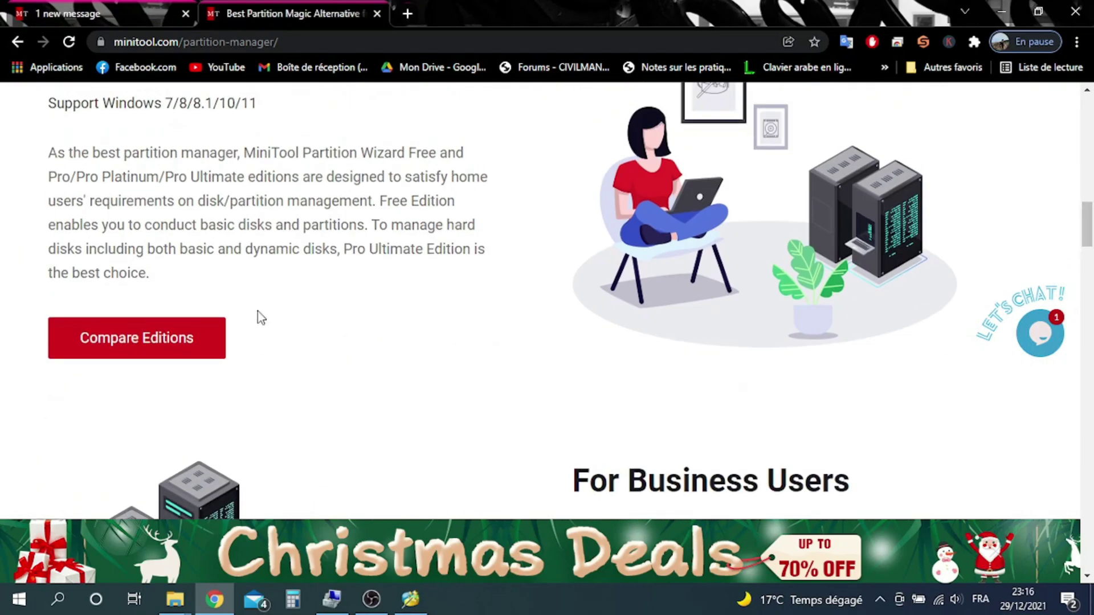
Open the edition comparison and expand its Partition Management feature list
{"action": "left_click", "coordinate": [137, 339]}
{"action": "scroll", "coordinate": [329, 215], "scroll_direction": "down", "scroll_amount": 7}
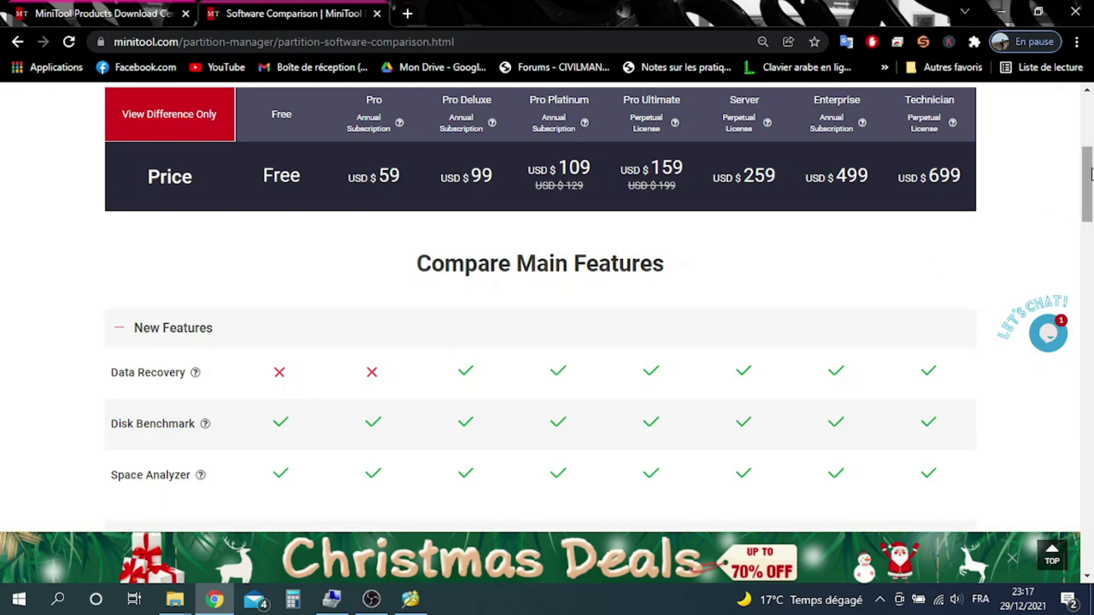
{"action": "left_click_drag", "start_coordinate": [1089, 180], "coordinate": [1091, 299]}
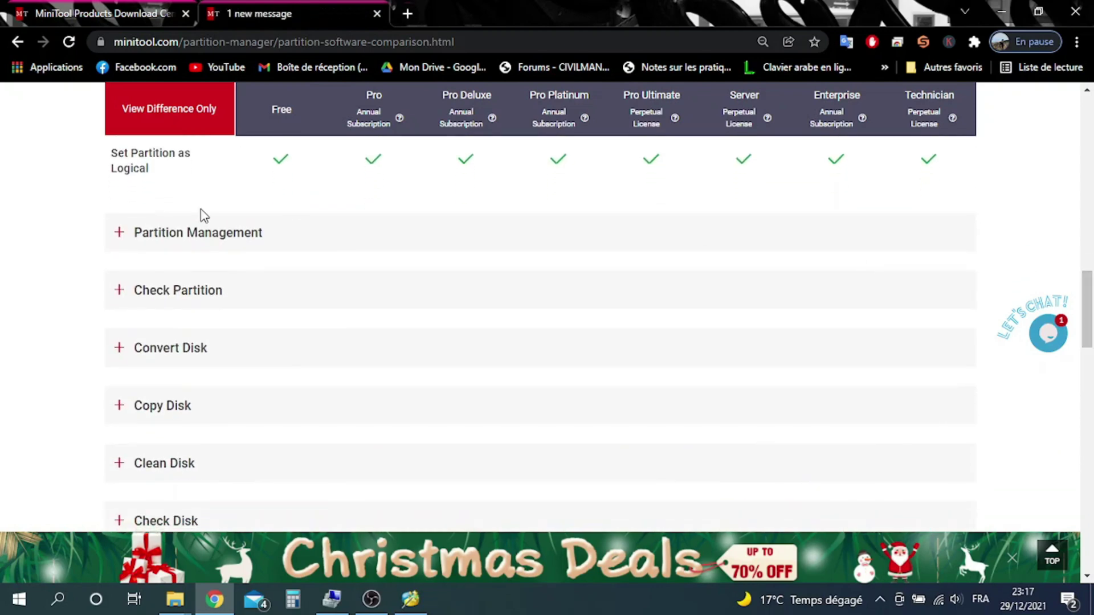
{"action": "left_click", "coordinate": [120, 234]}
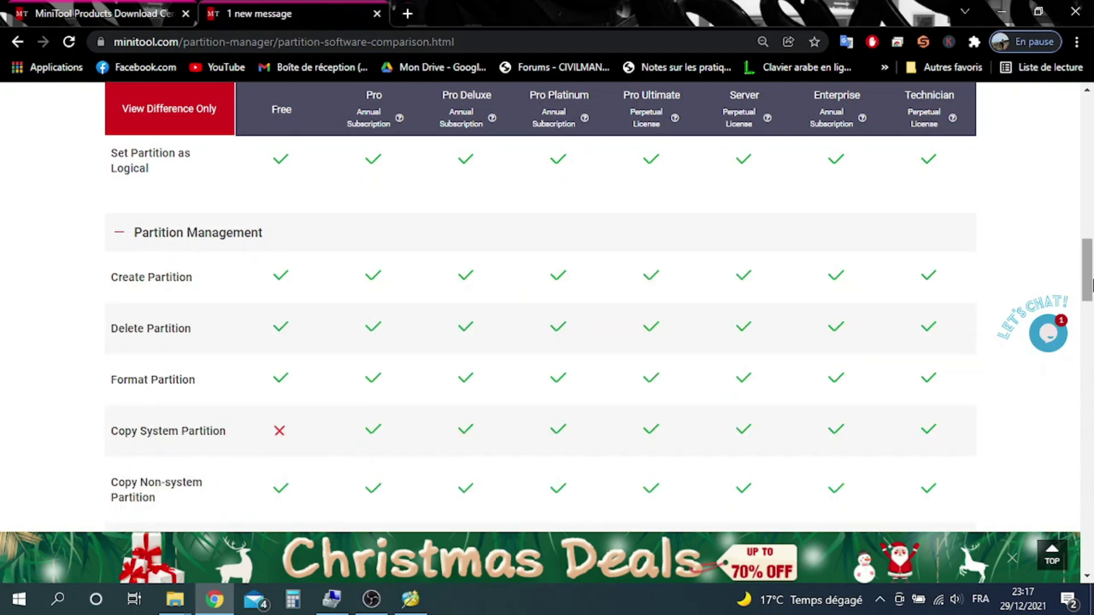
{"action": "left_click_drag", "start_coordinate": [1087, 275], "coordinate": [1091, 342]}
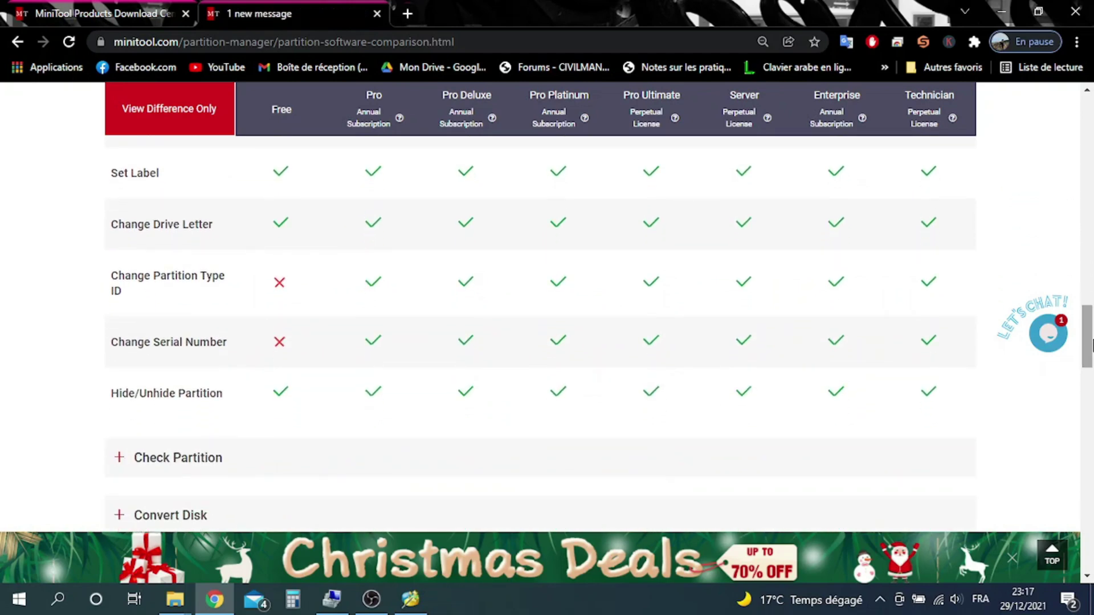
{"action": "scroll", "coordinate": [203, 262], "scroll_direction": "down", "scroll_amount": 6}
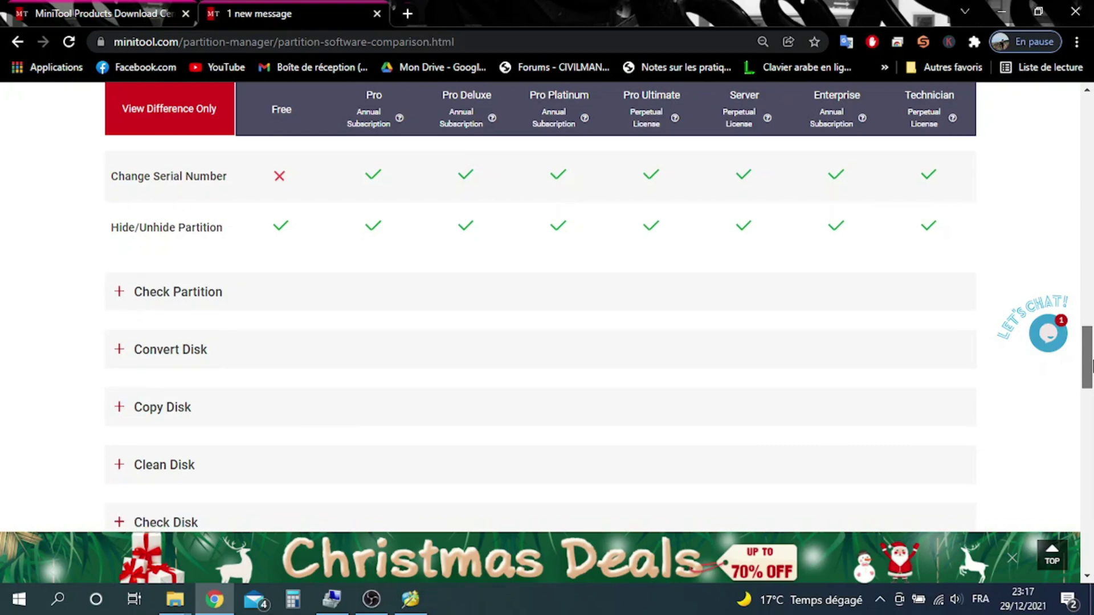
Expand the Copy Disk, Clean Disk and Check Disk feature lists, then reach the Download Center
{"action": "left_click", "coordinate": [122, 202]}
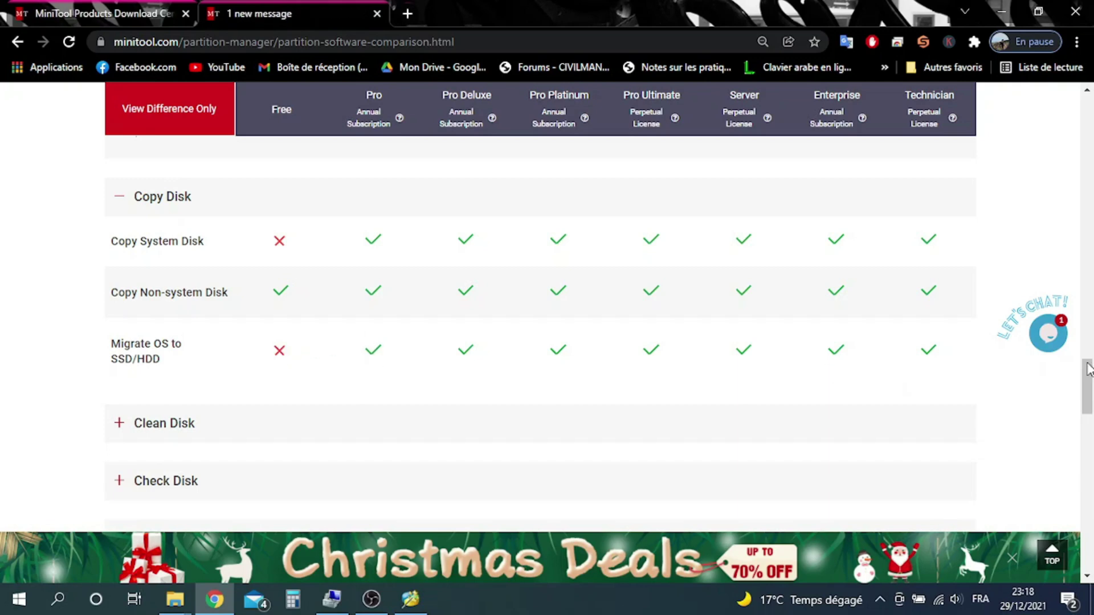
{"action": "scroll", "coordinate": [911, 342], "scroll_direction": "down", "scroll_amount": 3}
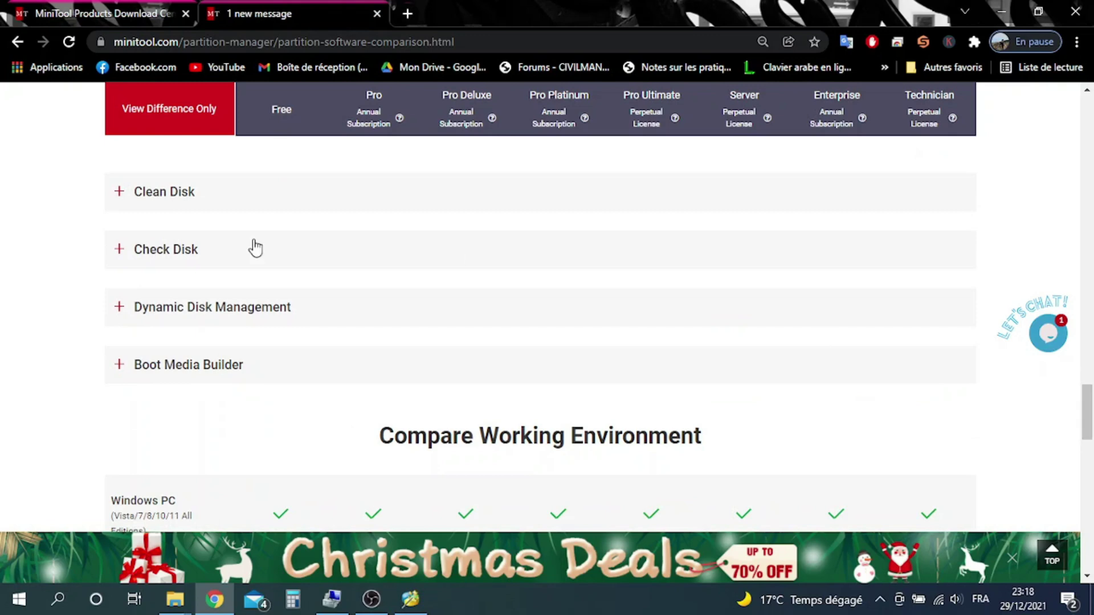
{"action": "left_click", "coordinate": [120, 190]}
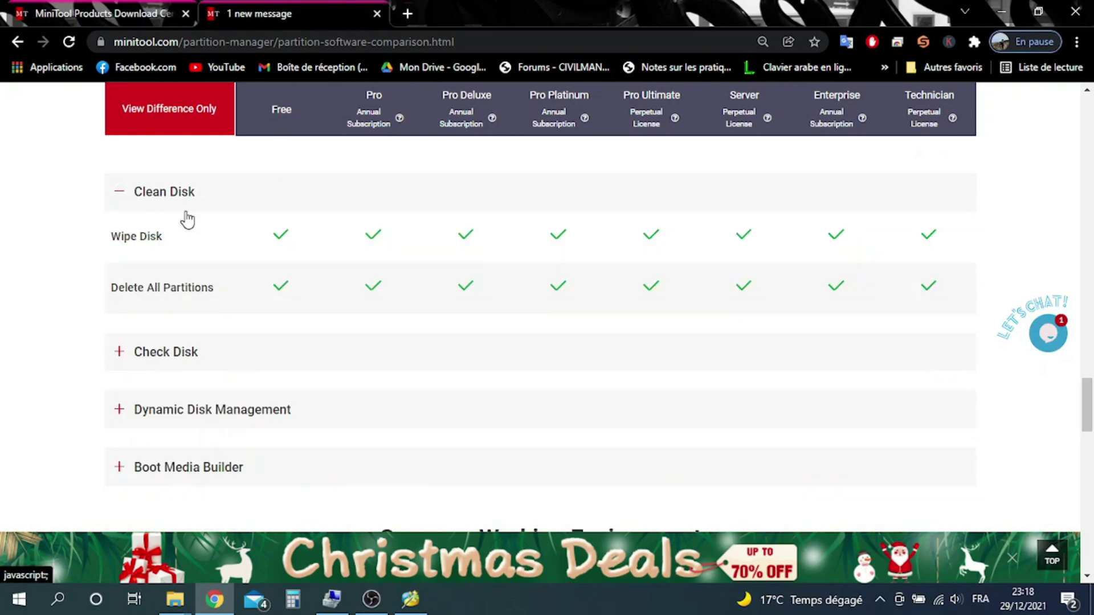
{"action": "left_click", "coordinate": [119, 353]}
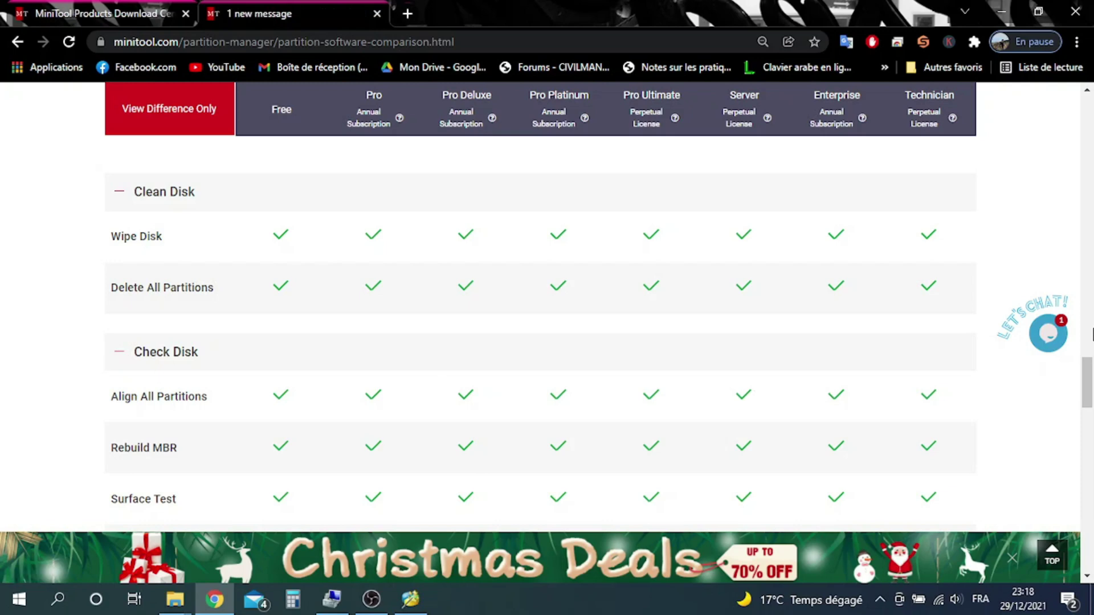
{"action": "left_click_drag", "start_coordinate": [1087, 389], "coordinate": [1091, 420]}
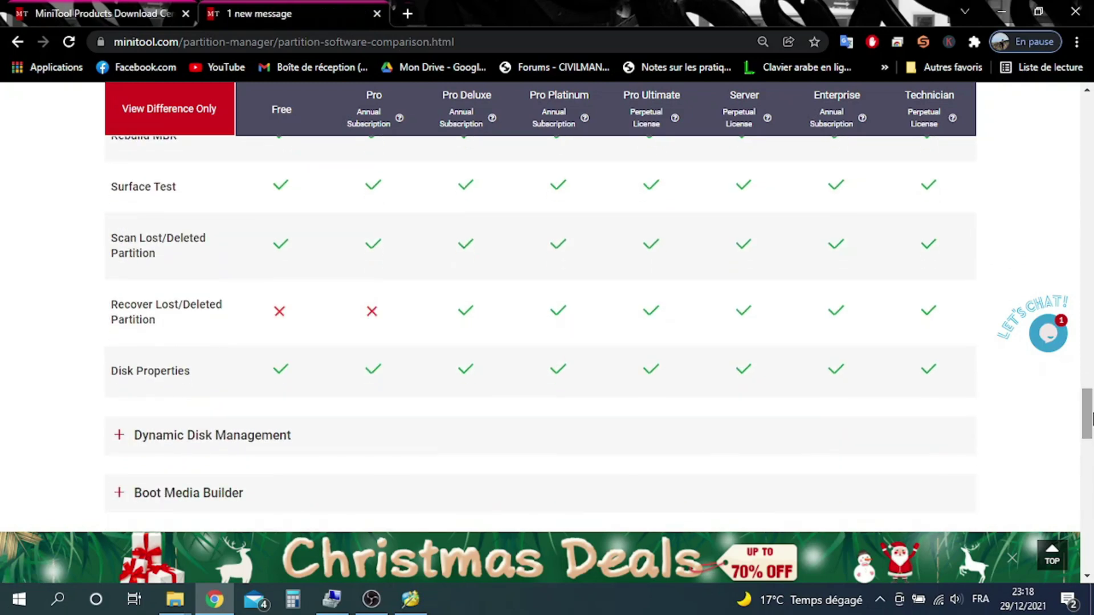
{"action": "left_click_drag", "start_coordinate": [1091, 420], "coordinate": [1091, 404]}
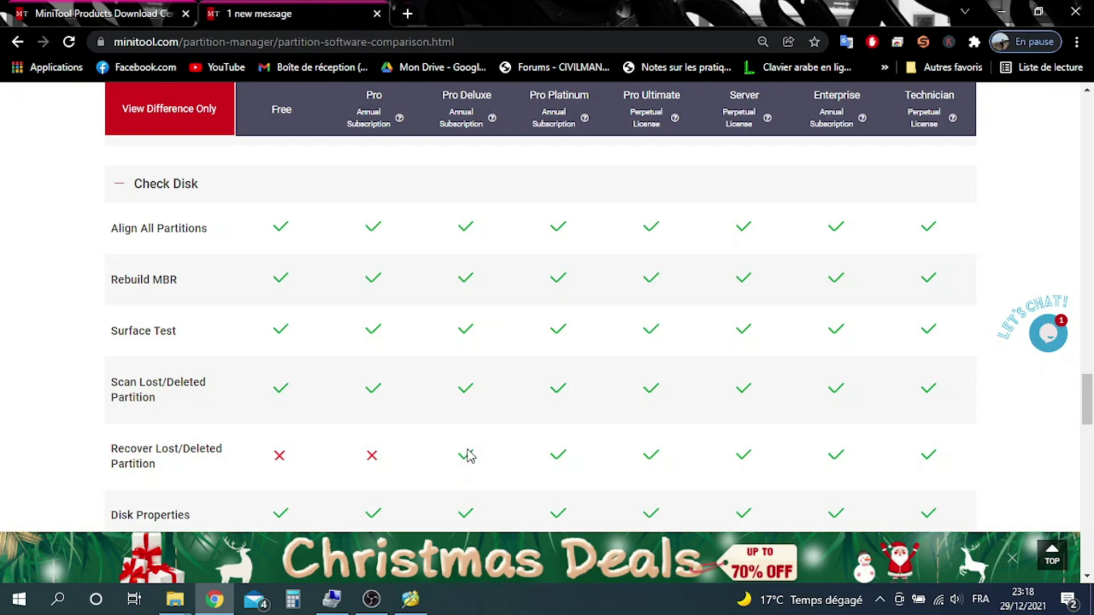
{"action": "left_click_drag", "start_coordinate": [1087, 420], "coordinate": [1088, 439]}
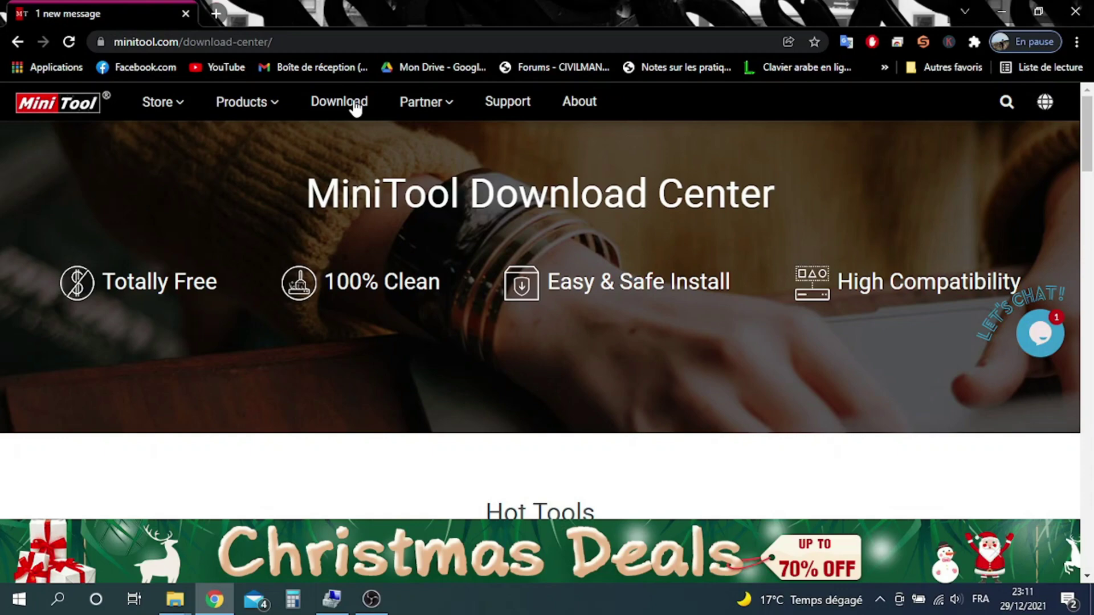
Download pw1206-free-online.exe via Free Download under Partition Wizard Free Edition in Hot Tools
{"action": "left_click_drag", "start_coordinate": [1087, 166], "coordinate": [1091, 227]}
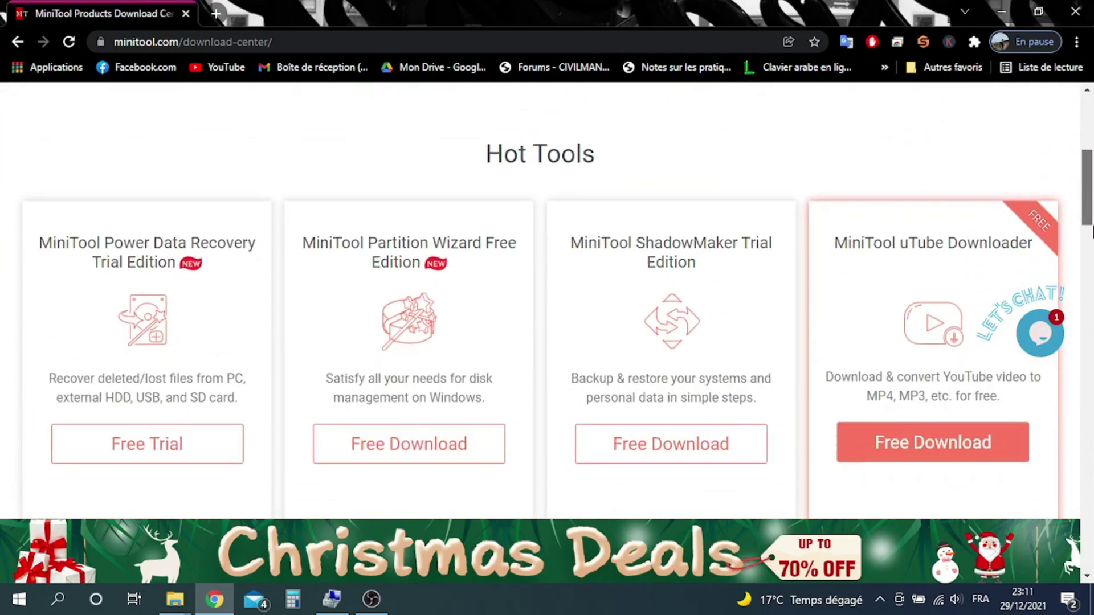
{"action": "scroll", "coordinate": [358, 270], "scroll_direction": "down", "scroll_amount": 1}
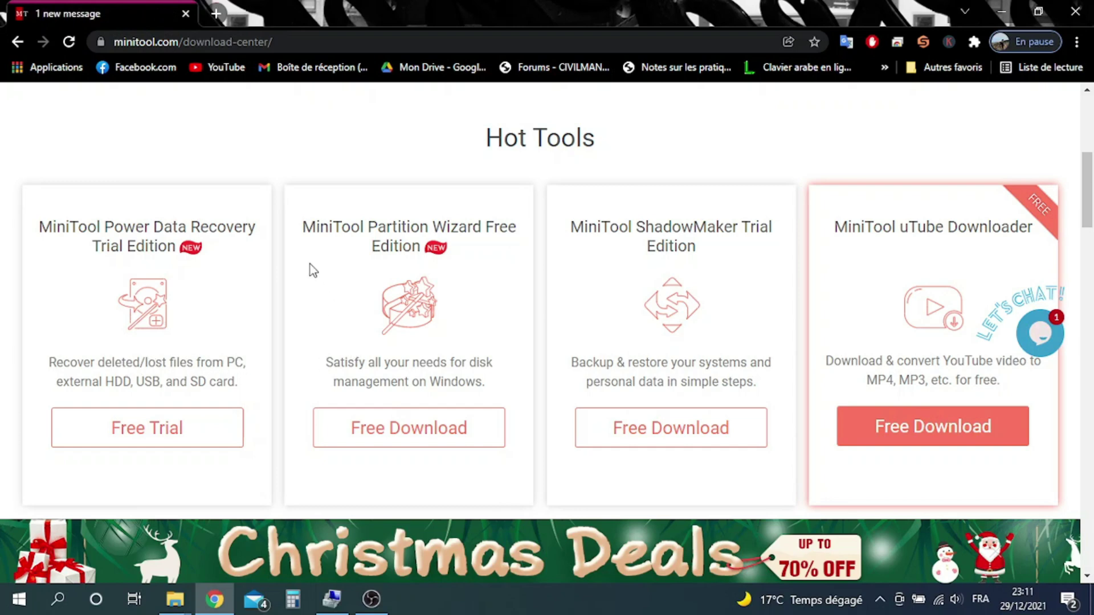
{"action": "left_click", "coordinate": [399, 439]}
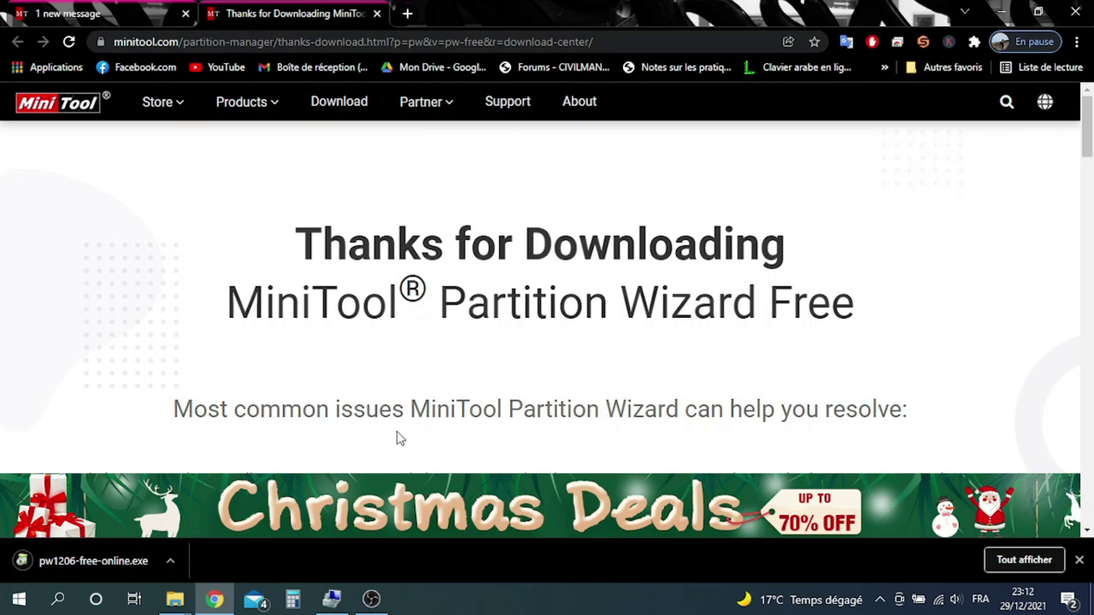
Run pw1206-free-online.exe and install in English with default components and install folder
{"action": "left_click", "coordinate": [131, 556]}
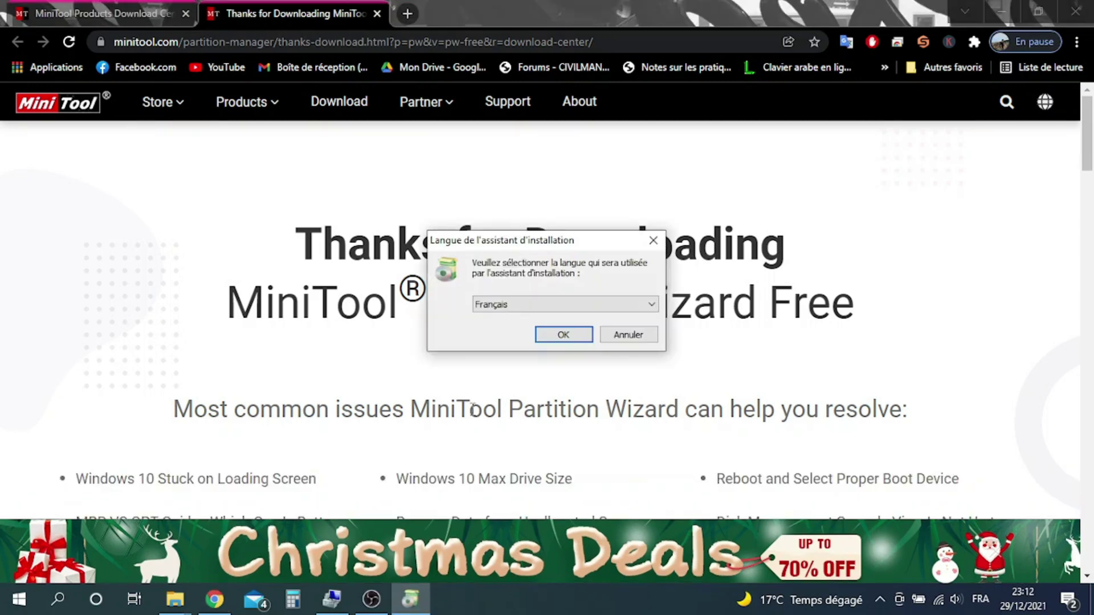
{"action": "left_click", "coordinate": [640, 303]}
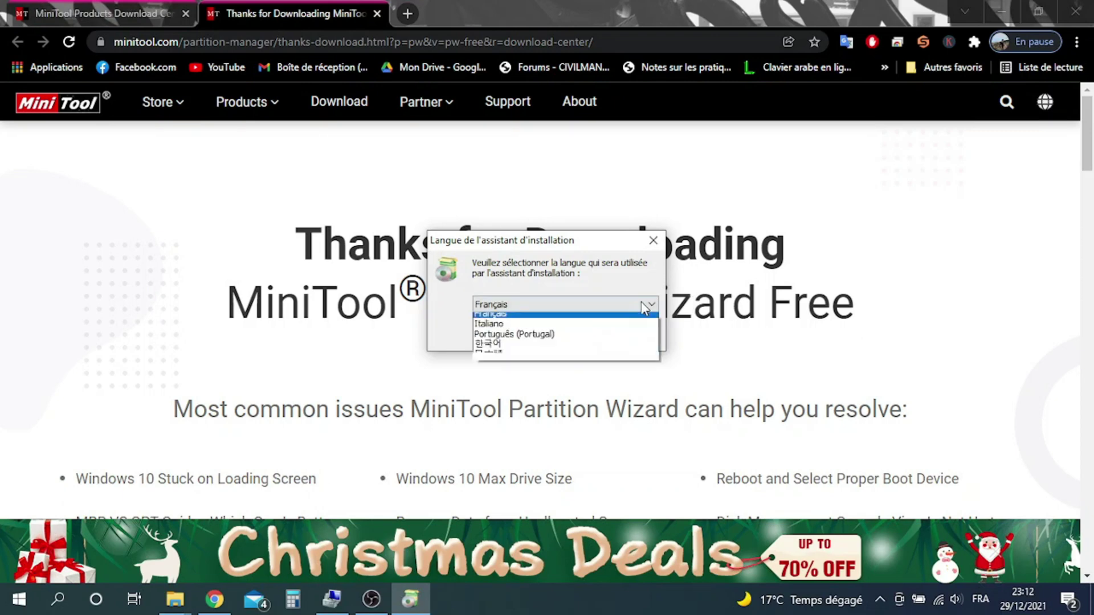
{"action": "left_click", "coordinate": [585, 332]}
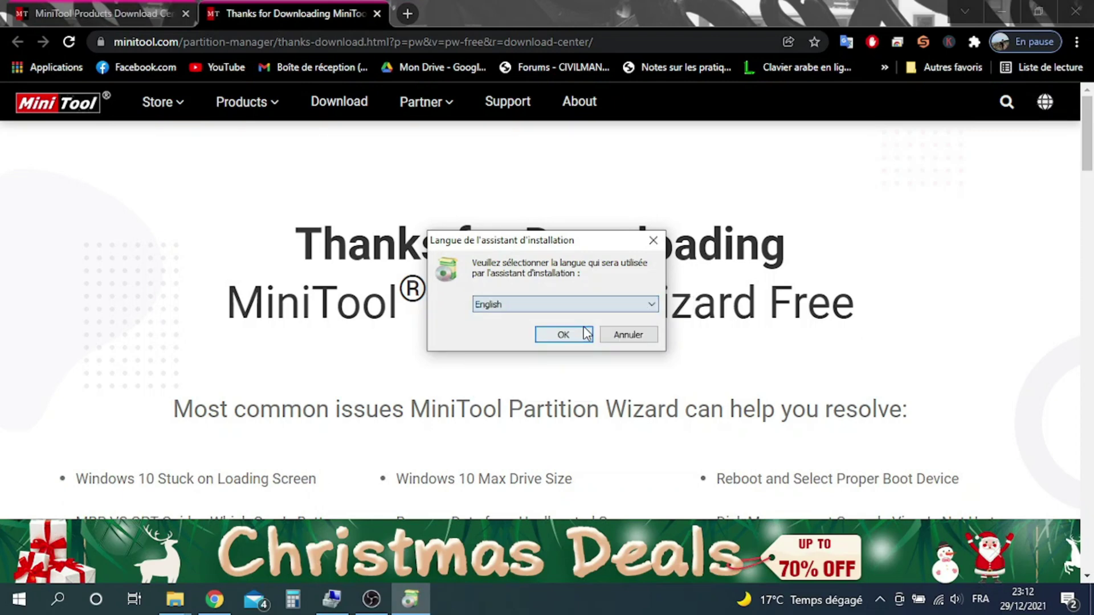
{"action": "left_click", "coordinate": [557, 337]}
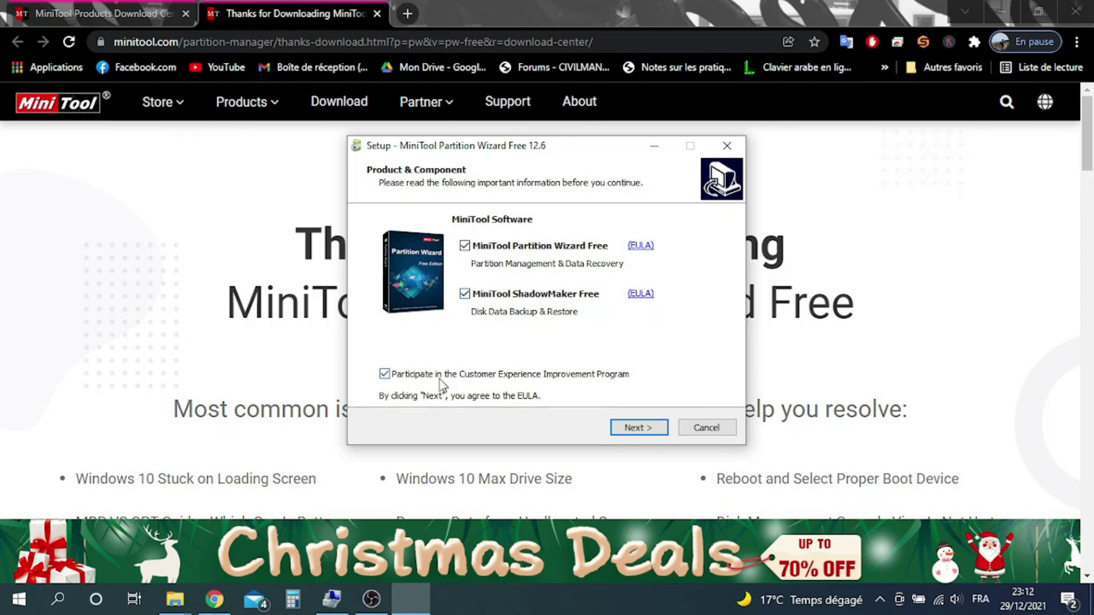
{"action": "left_click", "coordinate": [640, 429]}
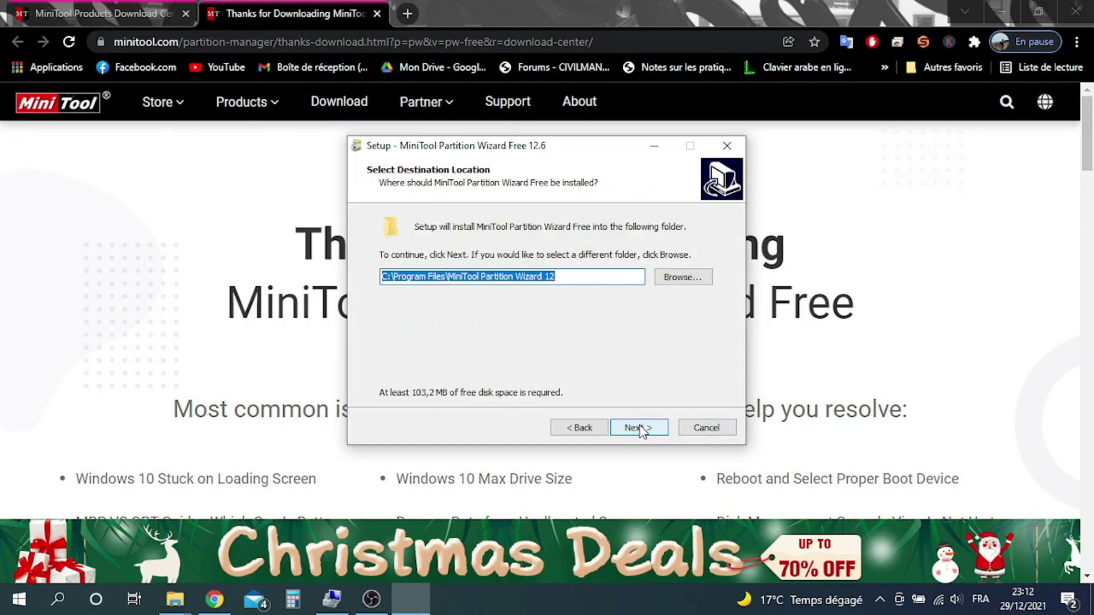
{"action": "left_click", "coordinate": [639, 428]}
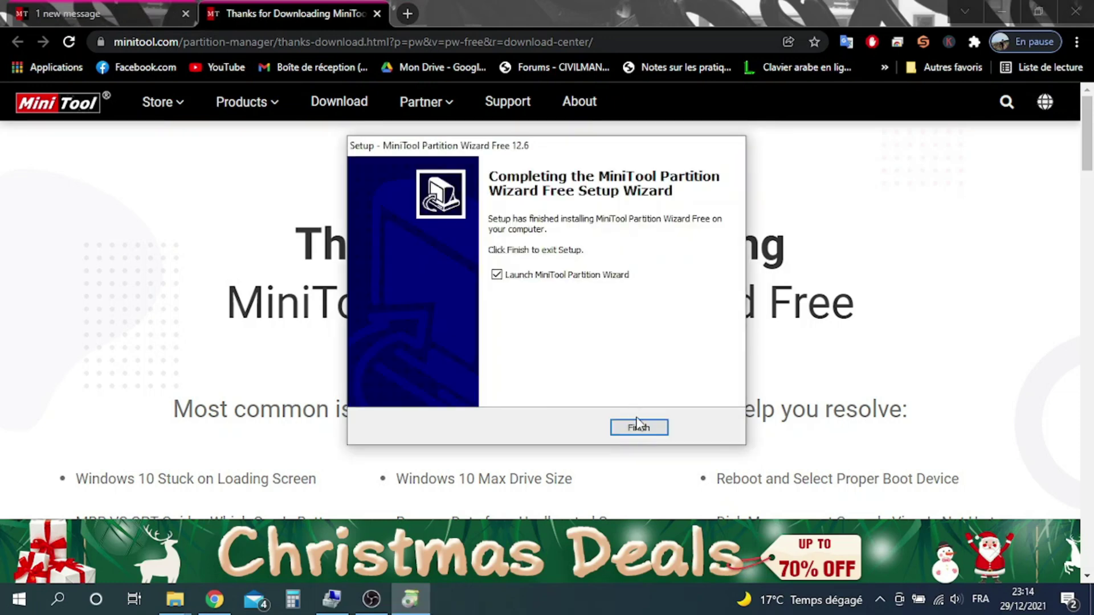
Finish setup, scroll the Pro pricing cards, and bring up Partition Wizard listing Disk 1 and Disk 2
{"action": "left_click", "coordinate": [639, 428]}
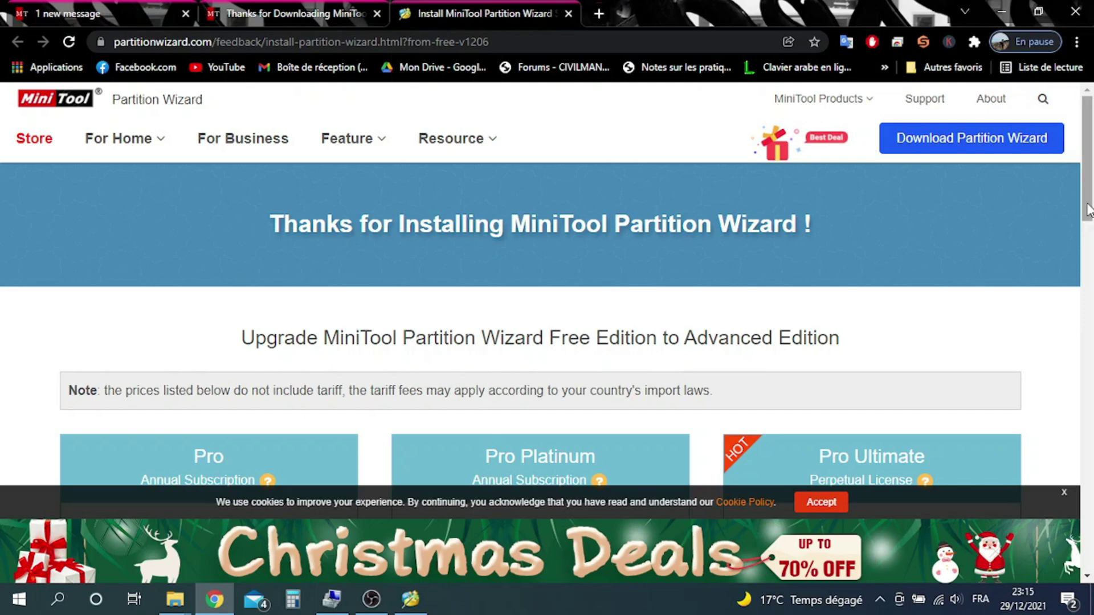
{"action": "left_click_drag", "start_coordinate": [1090, 192], "coordinate": [1092, 273]}
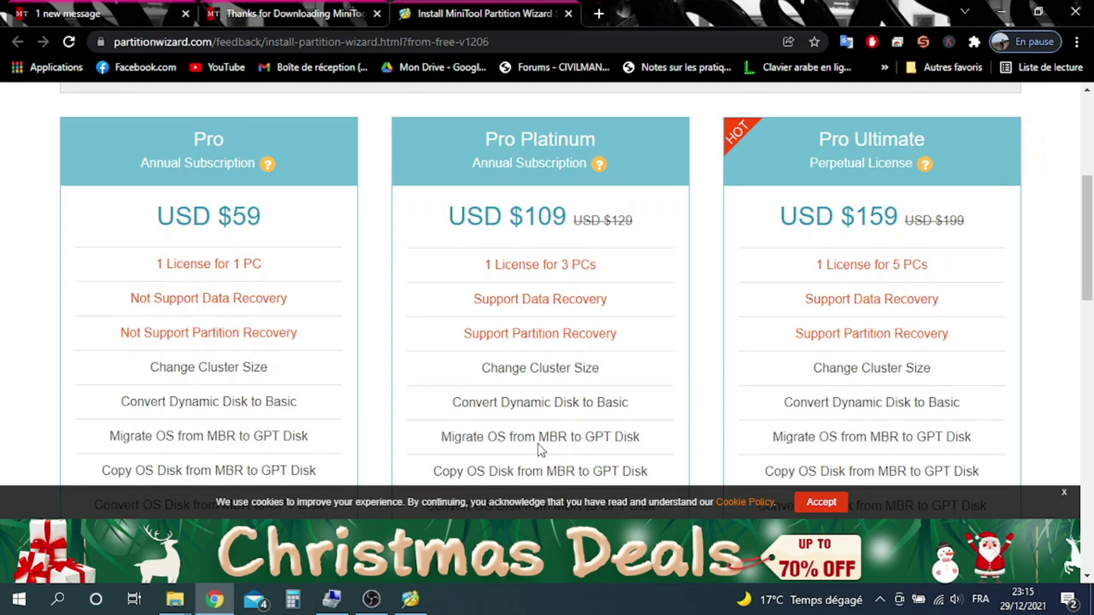
{"action": "left_click_drag", "start_coordinate": [1086, 242], "coordinate": [1089, 290]}
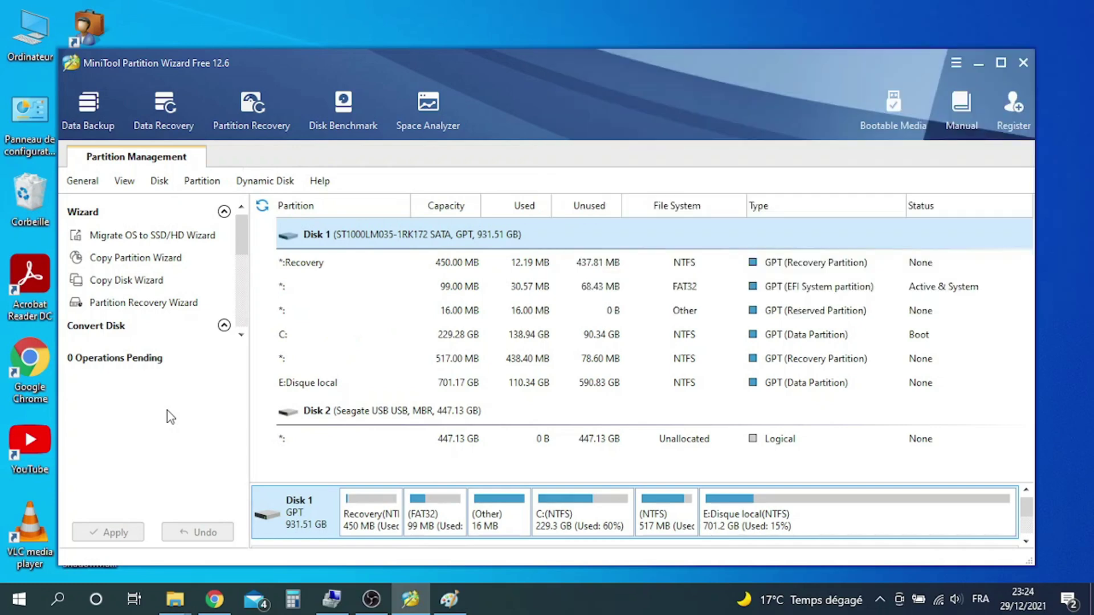
Launch the Migrate OS to SSD/HD Wizard, keeping option A to replace the system disk
{"action": "left_click", "coordinate": [178, 240]}
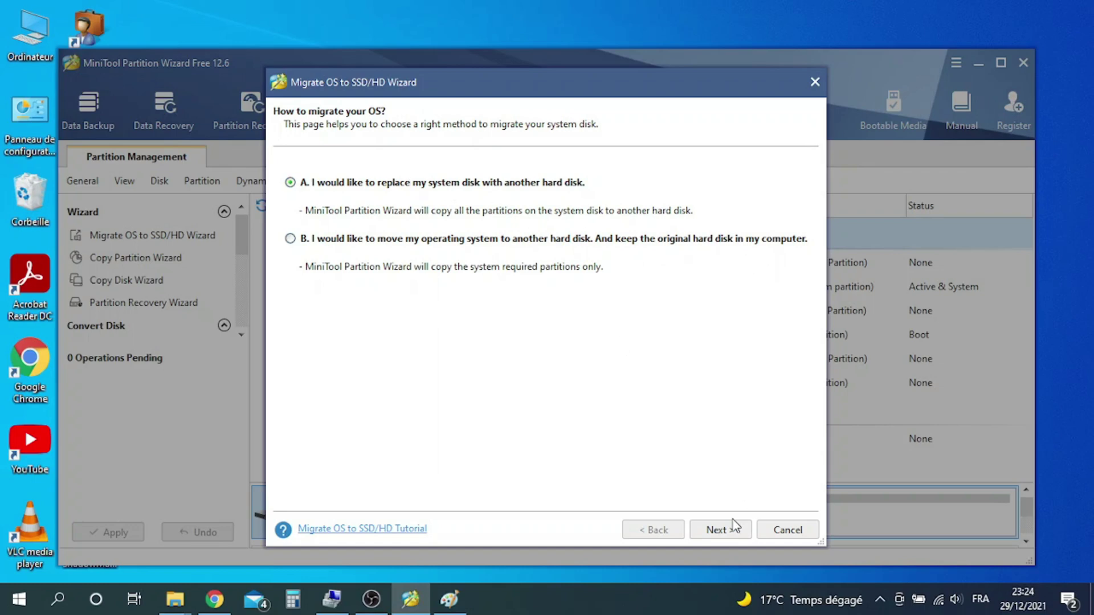
Choose the 447.13 GB Disk 2 as destination and proceed to Review the changes
{"action": "left_click", "coordinate": [717, 531]}
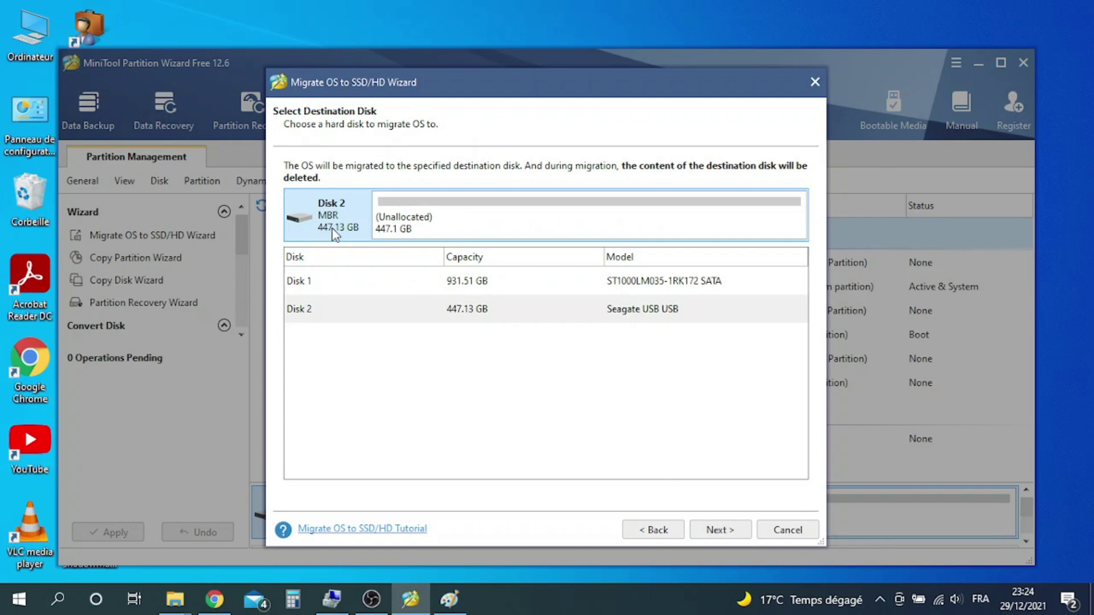
{"action": "left_click", "coordinate": [315, 310]}
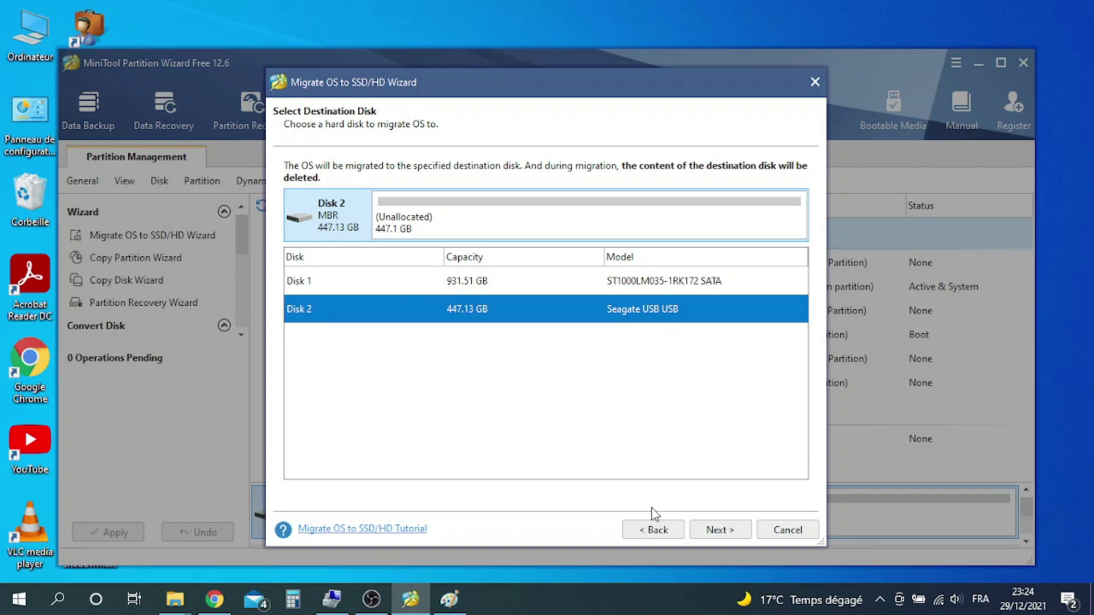
{"action": "left_click", "coordinate": [708, 530]}
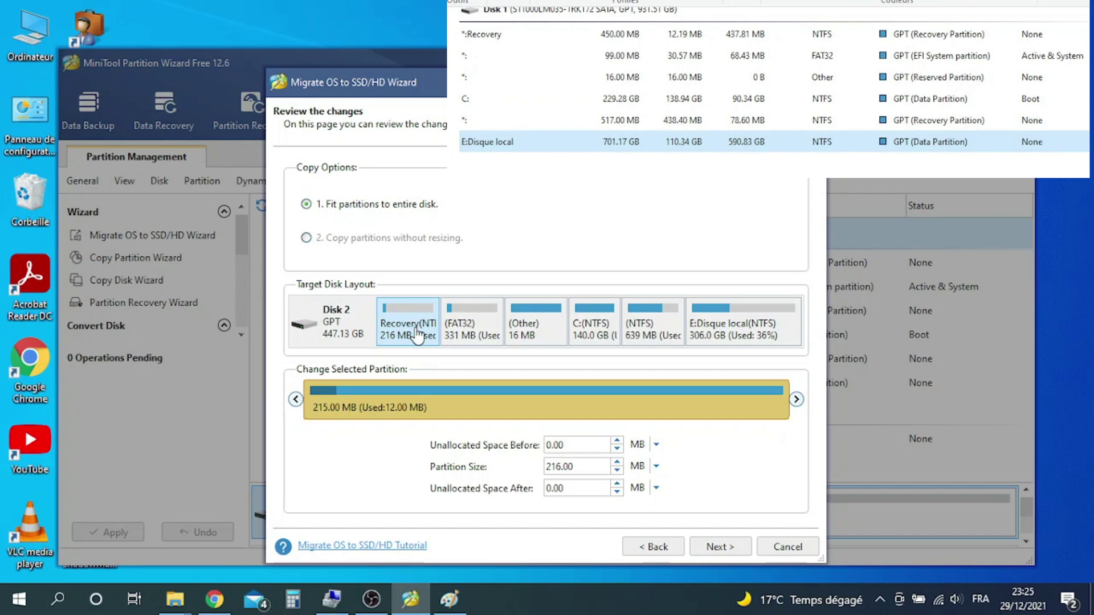
Resize the target FAT32 partition to 99 MB, leaving 231.57 MB unallocated
{"action": "left_click", "coordinate": [470, 335]}
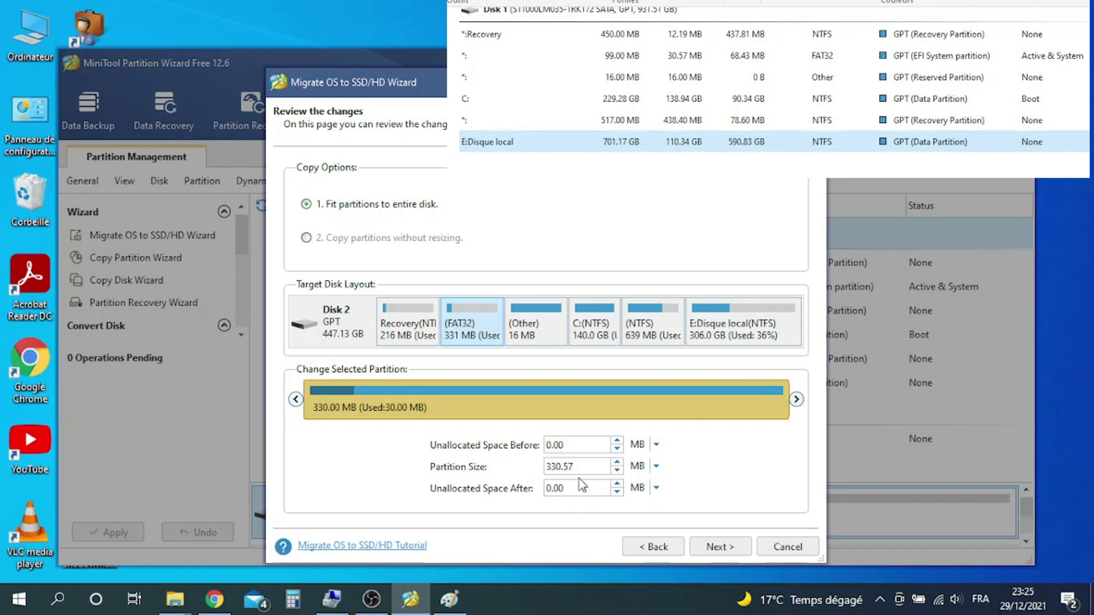
{"action": "left_click_drag", "start_coordinate": [584, 464], "coordinate": [540, 466]}
{"action": "type", "text": "99"}
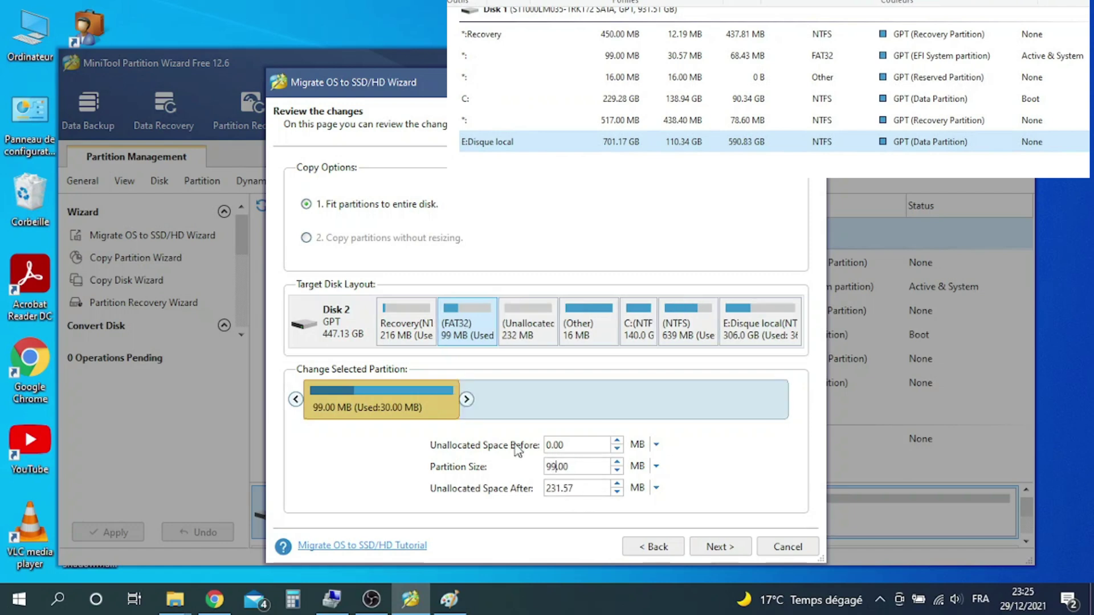
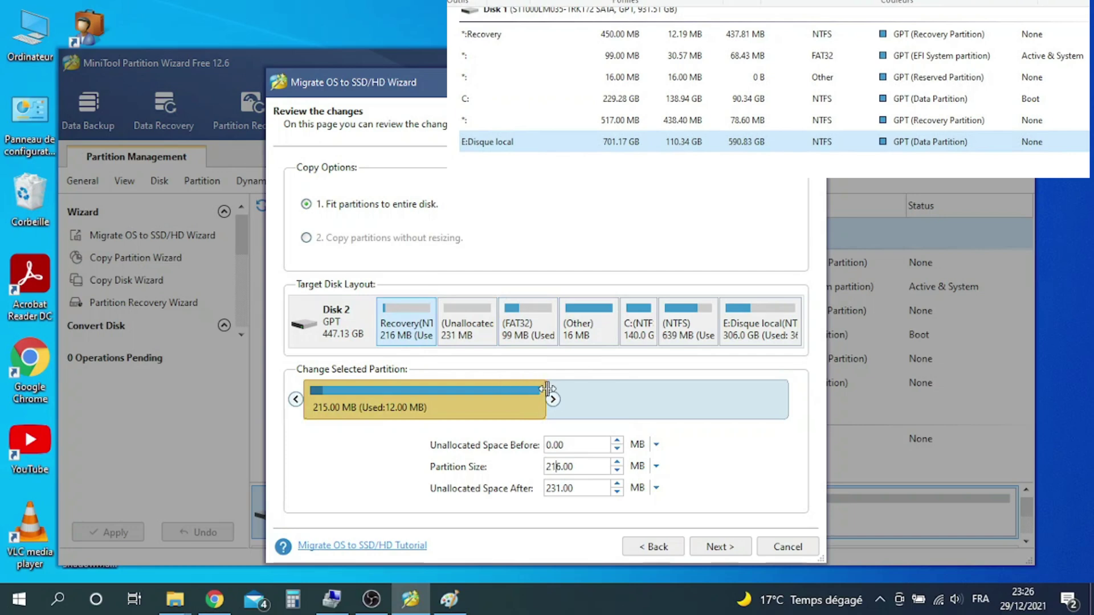
Enlarge the target Recovery partition to 447 MB and review the other partitions' planned sizes
{"action": "left_click_drag", "start_coordinate": [547, 389], "coordinate": [849, 419]}
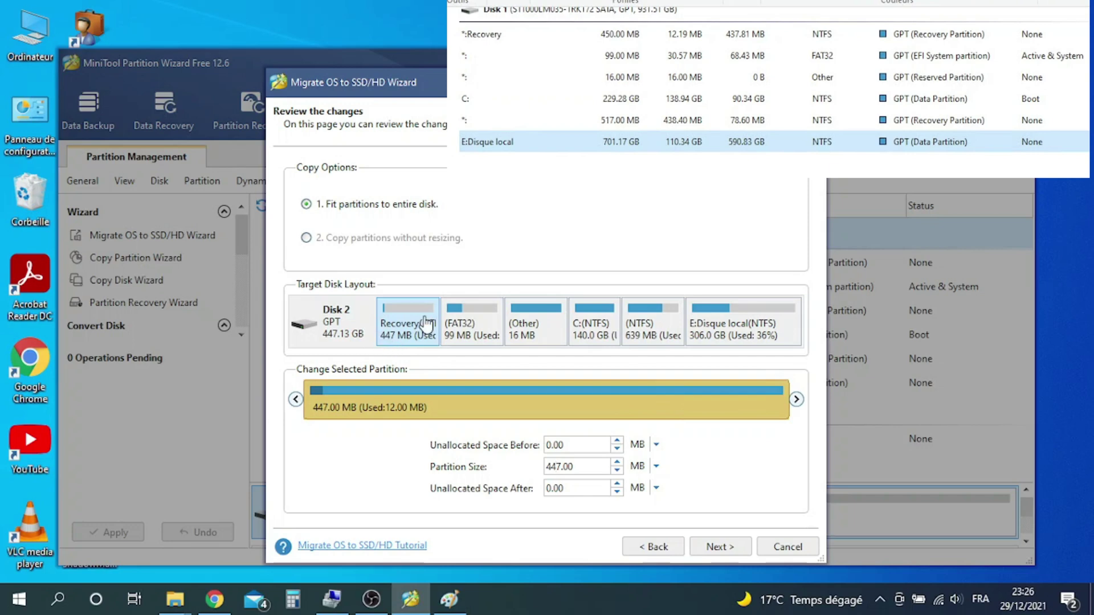
{"action": "left_click", "coordinate": [485, 332]}
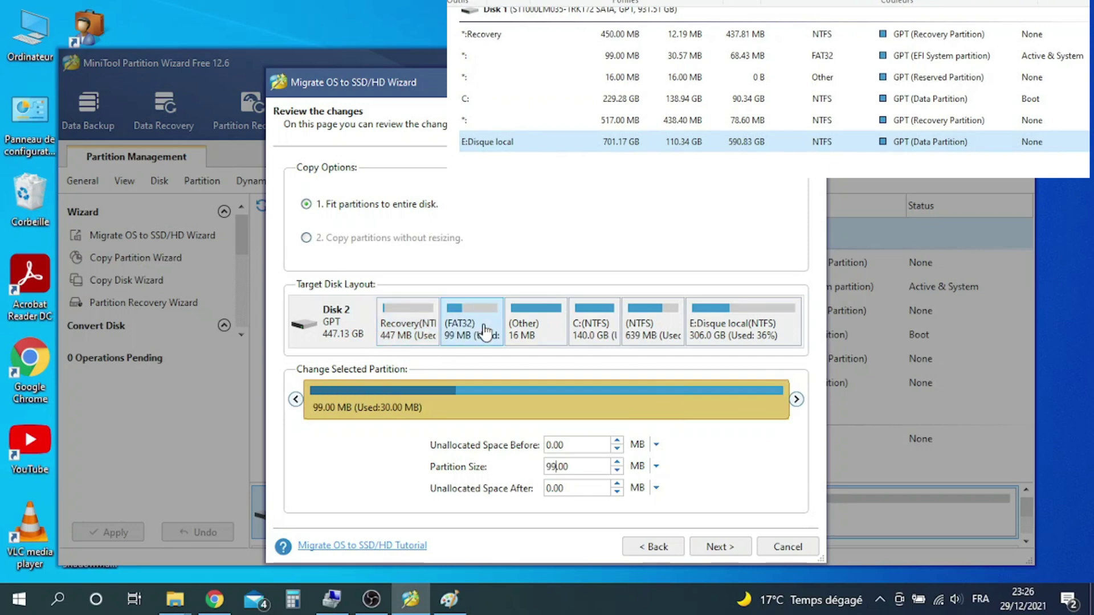
{"action": "left_click", "coordinate": [540, 337]}
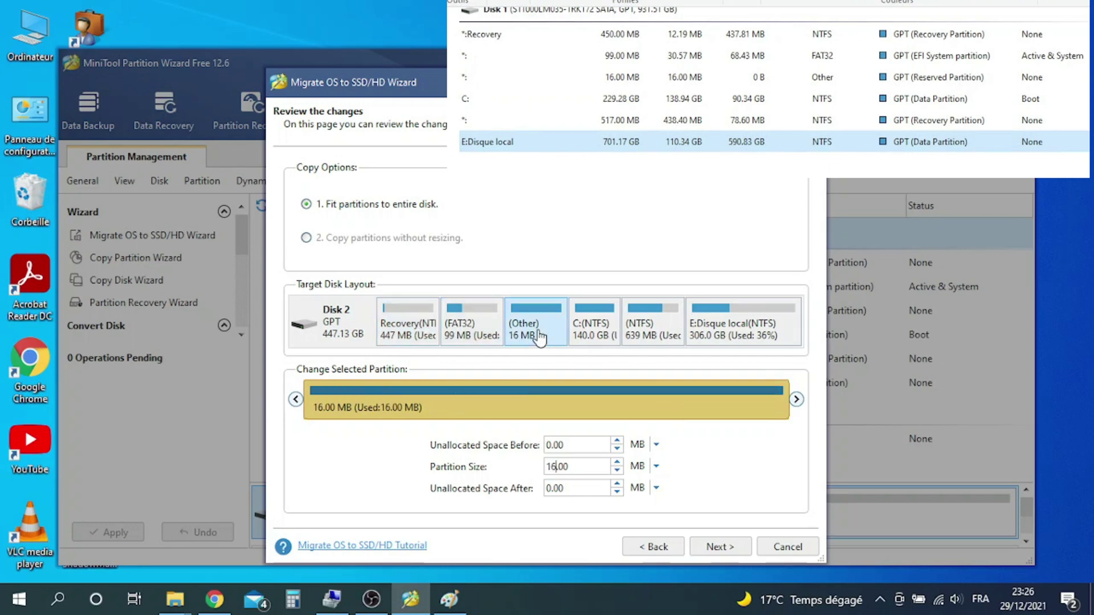
{"action": "left_click", "coordinate": [601, 336]}
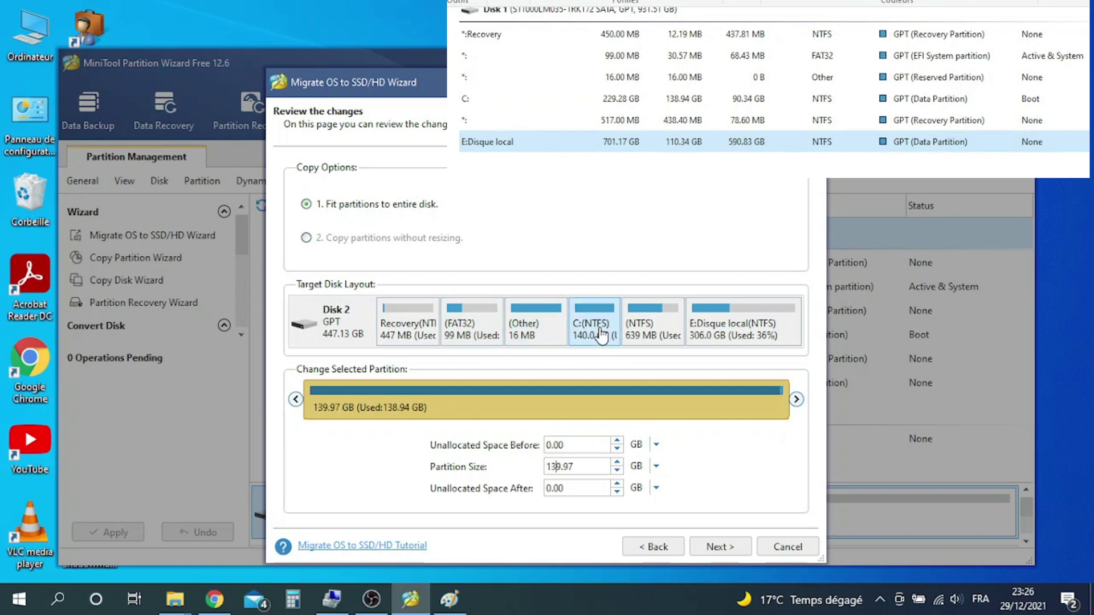
{"action": "left_click", "coordinate": [520, 336]}
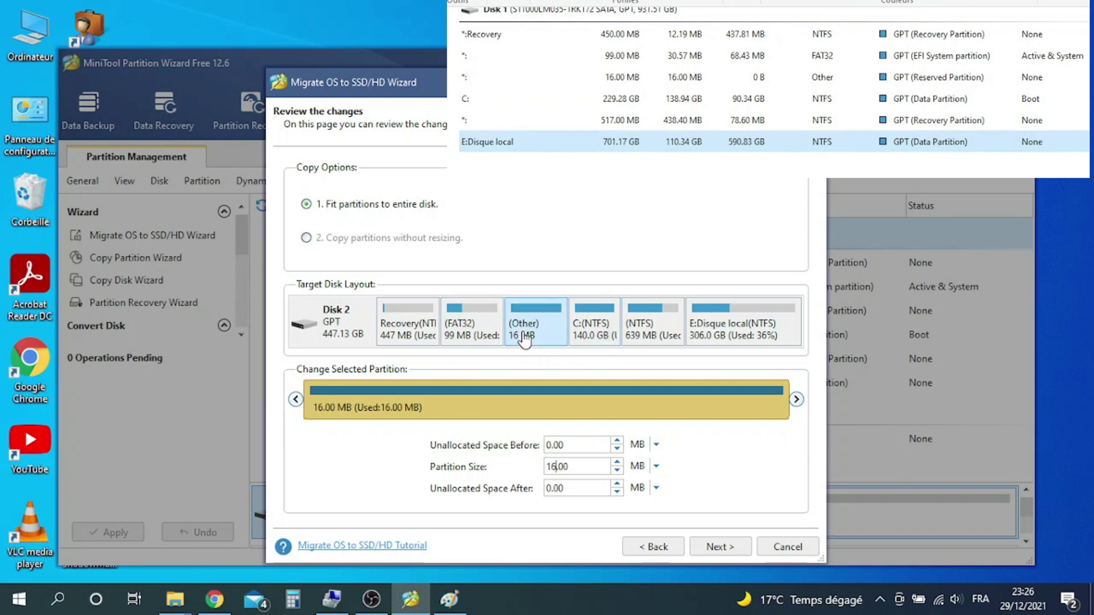
{"action": "left_click", "coordinate": [596, 335]}
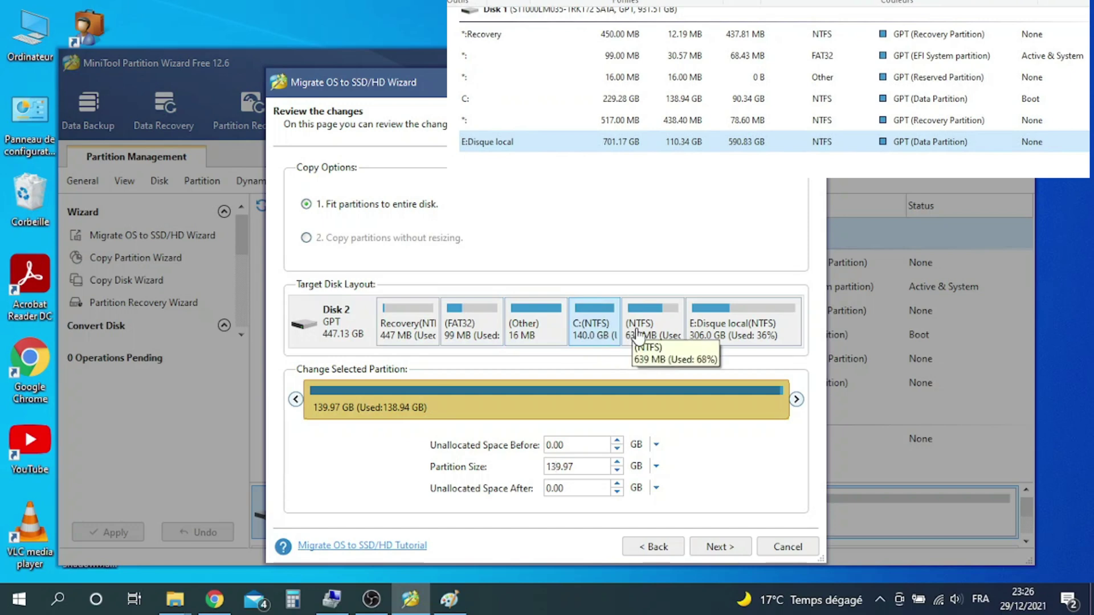
{"action": "left_click", "coordinate": [712, 338]}
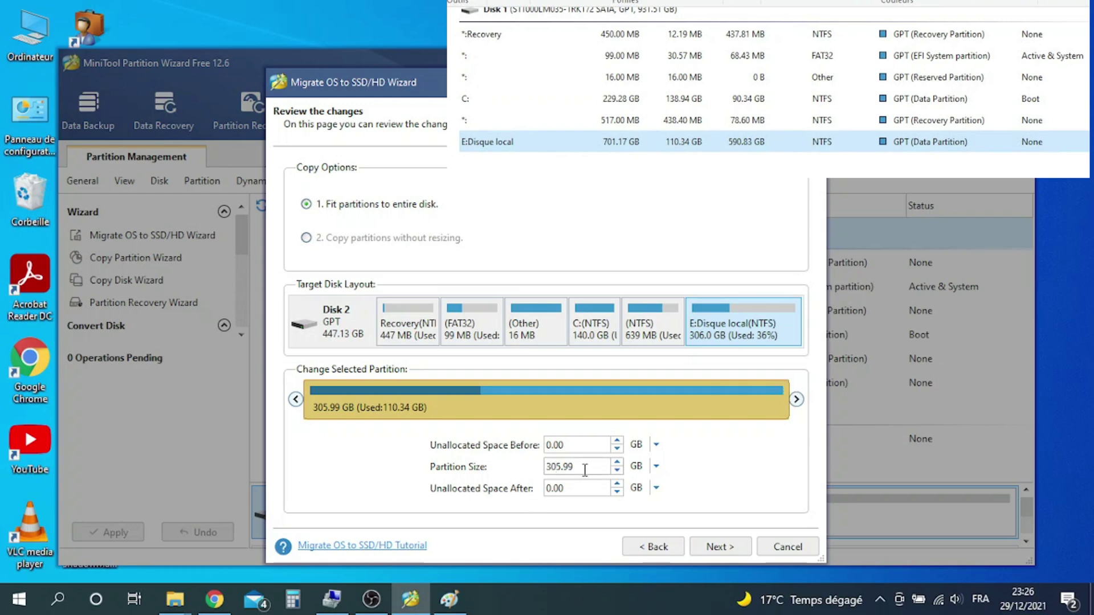
Shrink the E:Disque local data partition to 250 GB and move it to the disk's end
{"action": "left_click_drag", "start_coordinate": [585, 470], "coordinate": [542, 468]}
{"action": "type", "text": "250"}
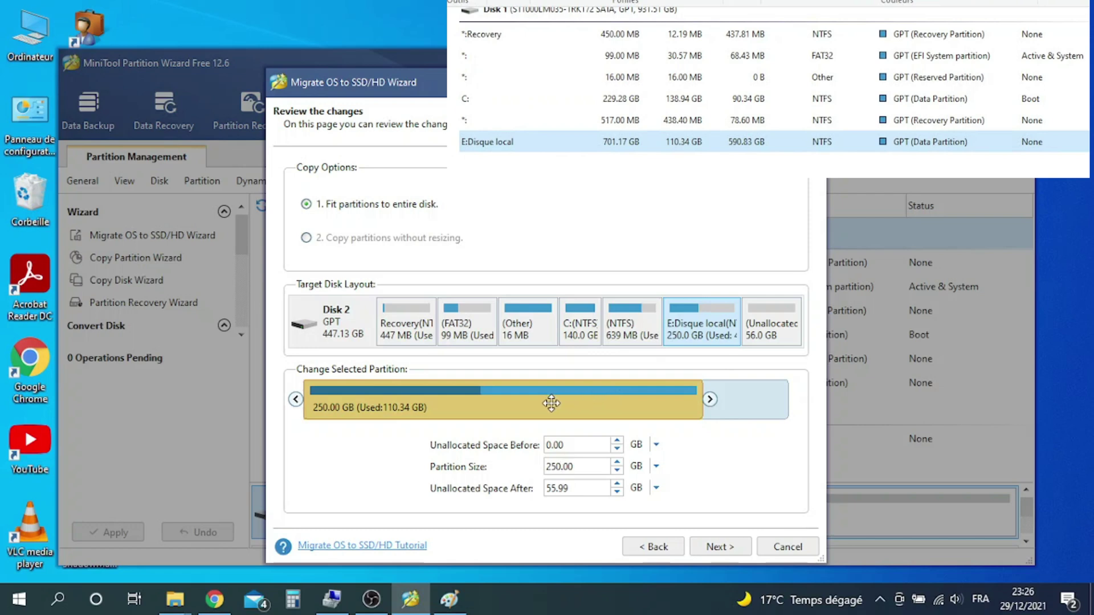
{"action": "left_click_drag", "start_coordinate": [552, 403], "coordinate": [644, 403]}
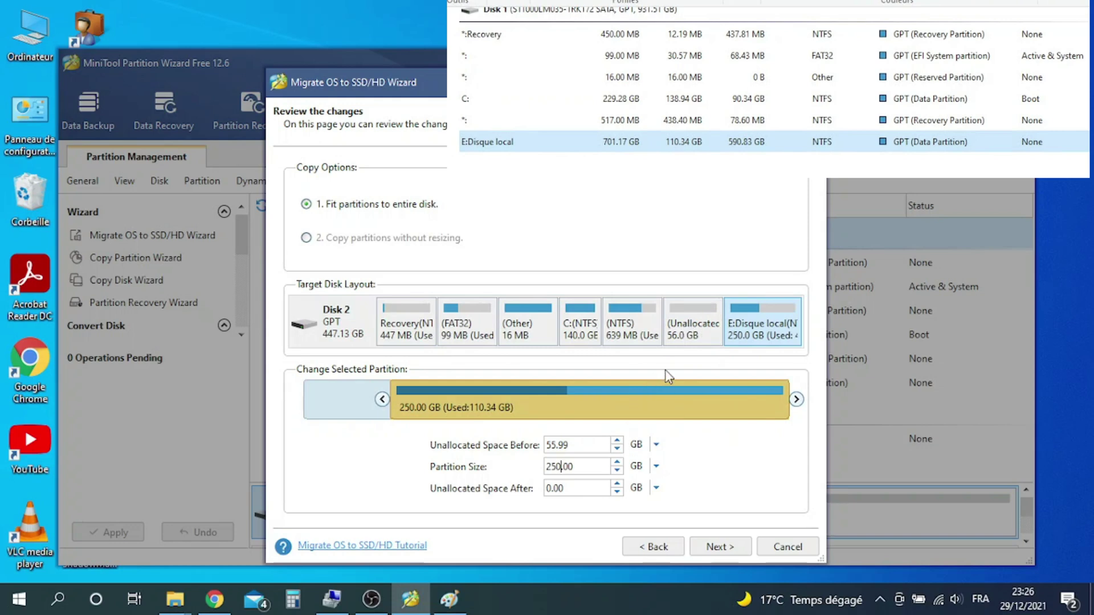
Move the small NTFS partition beside the data partition and grow C: to 196.0 GB
{"action": "left_click", "coordinate": [632, 335]}
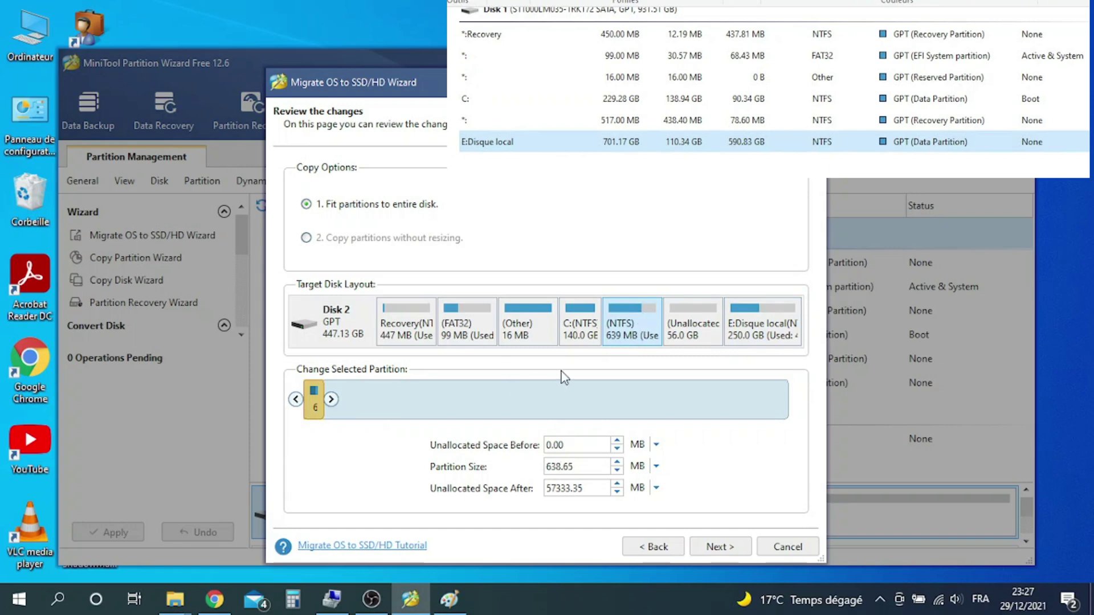
{"action": "left_click_drag", "start_coordinate": [319, 397], "coordinate": [803, 400]}
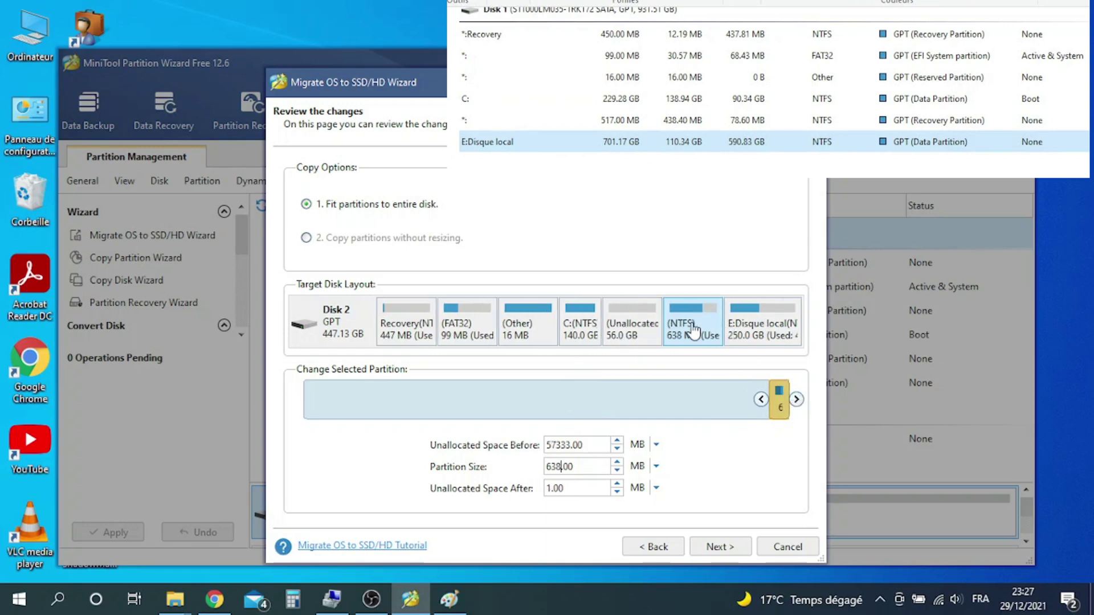
{"action": "left_click", "coordinate": [581, 328]}
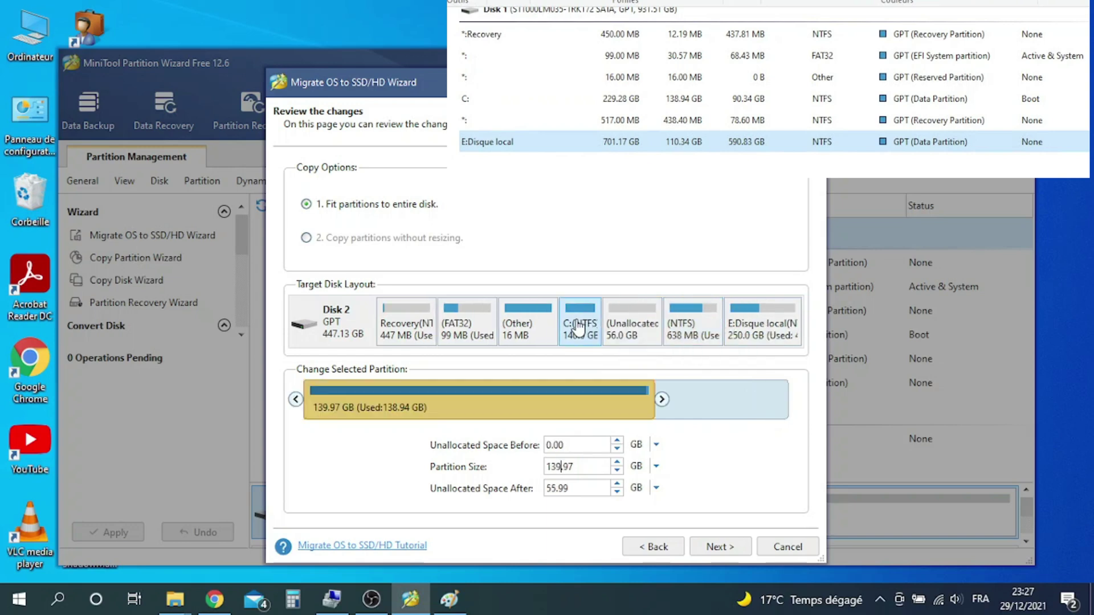
{"action": "left_click_drag", "start_coordinate": [653, 398], "coordinate": [855, 410]}
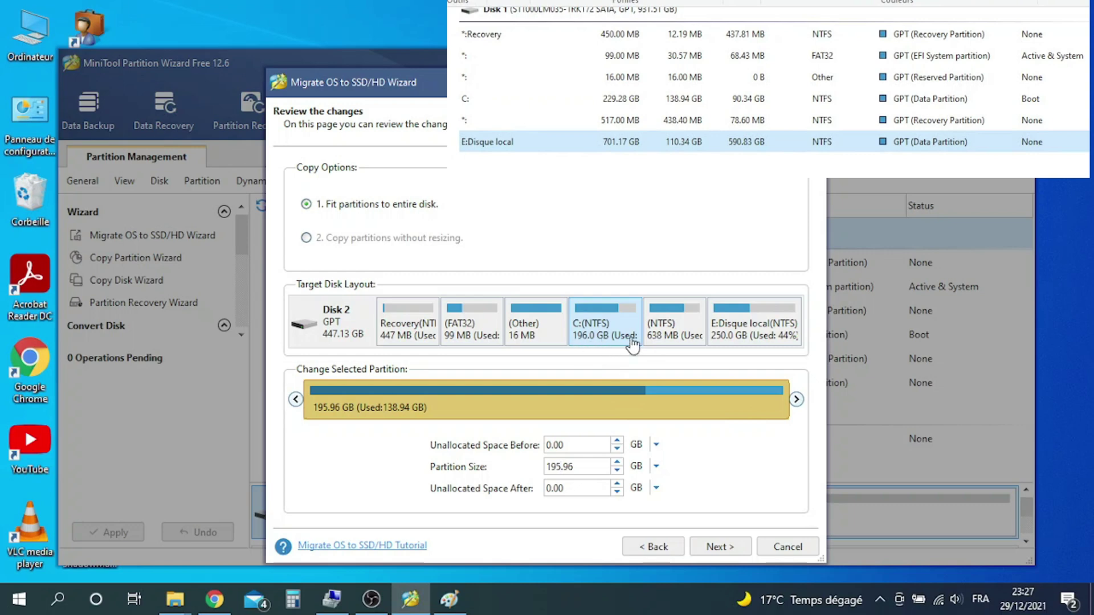
Reduce the 638 MB NTFS partition to 517 MB, shift it right, and extend C: to 196.07 GB
{"action": "left_click", "coordinate": [678, 336]}
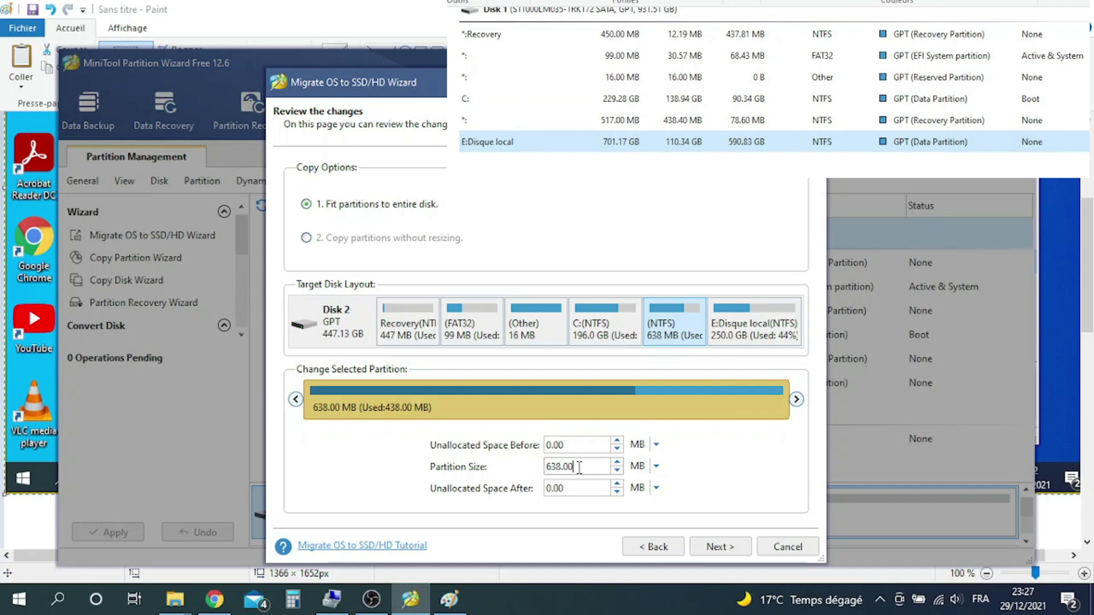
{"action": "left_click_drag", "start_coordinate": [579, 468], "coordinate": [505, 475]}
{"action": "type", "text": "517"}
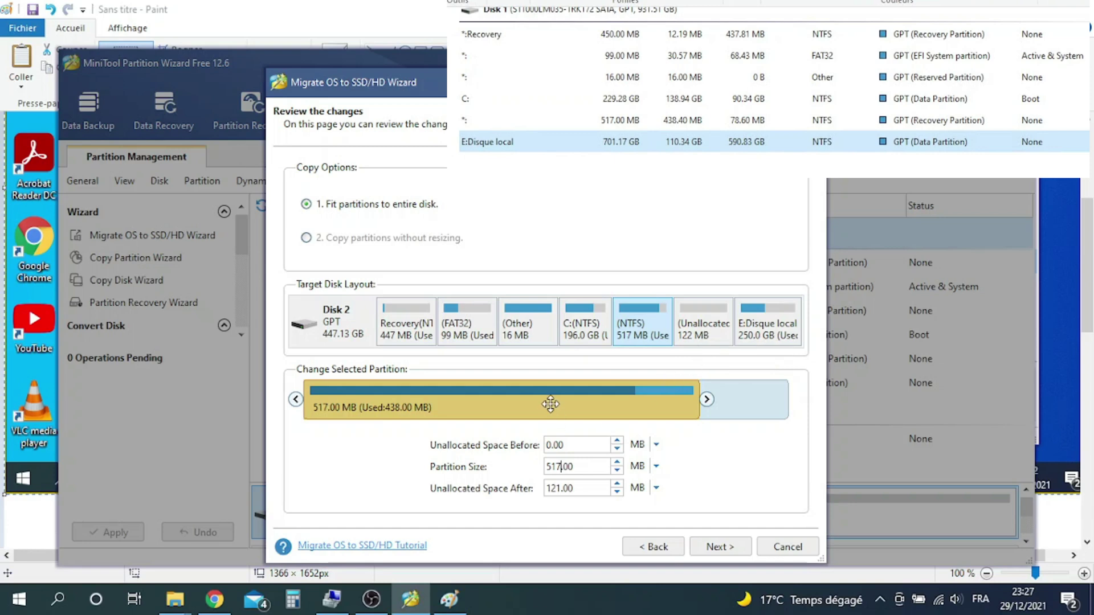
{"action": "left_click_drag", "start_coordinate": [550, 402], "coordinate": [672, 408]}
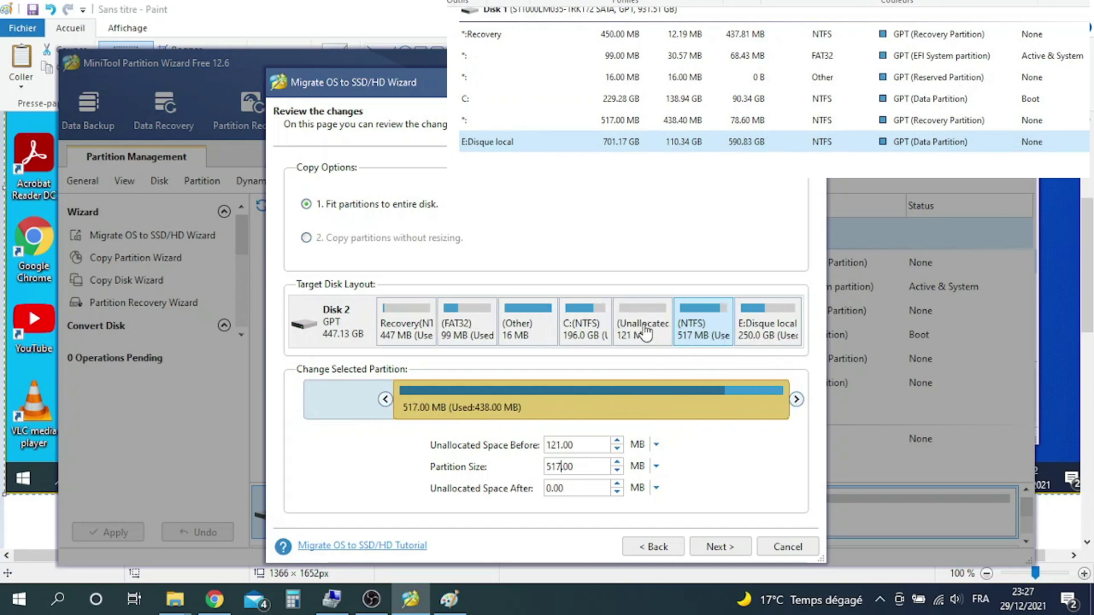
{"action": "left_click", "coordinate": [585, 329]}
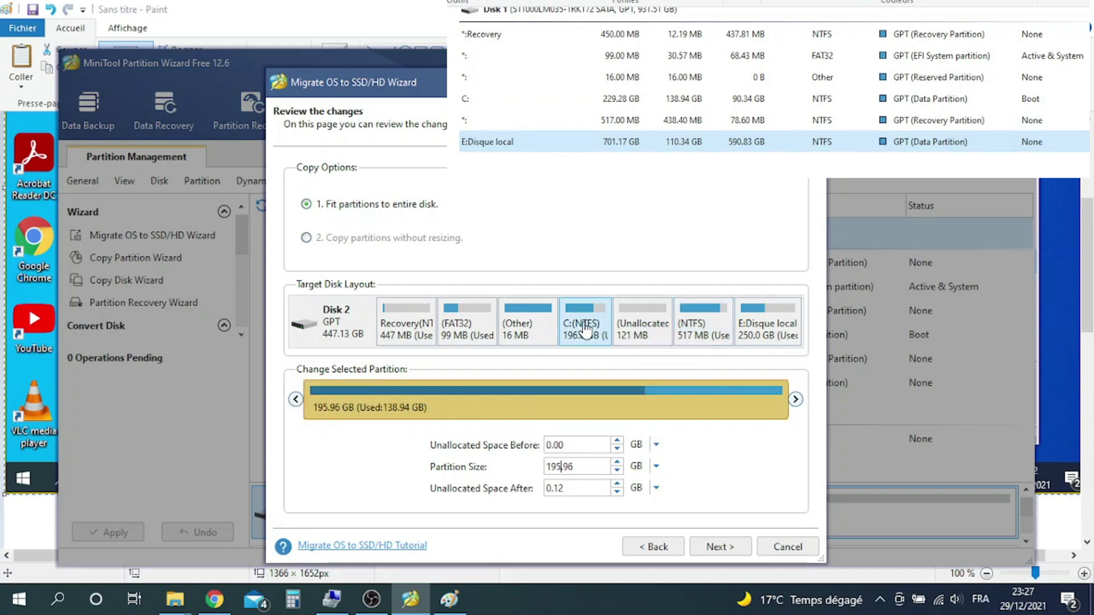
{"action": "left_click_drag", "start_coordinate": [789, 392], "coordinate": [850, 390]}
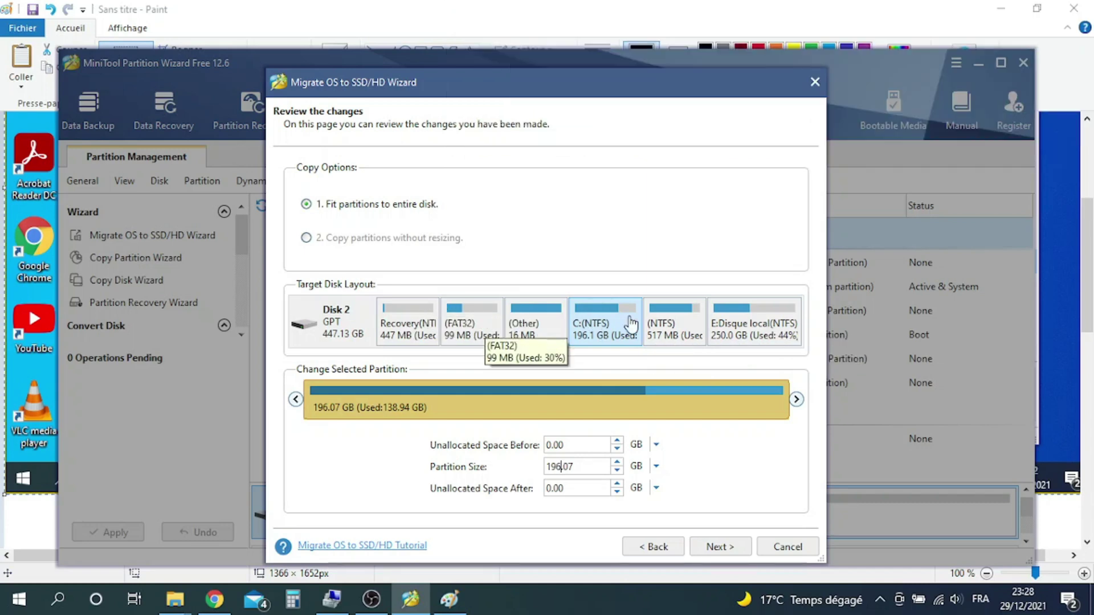
Accept the planned Disk 2 layout, acknowledge the UEFI boot notice, and finish the migration wizard
{"action": "left_click", "coordinate": [722, 548]}
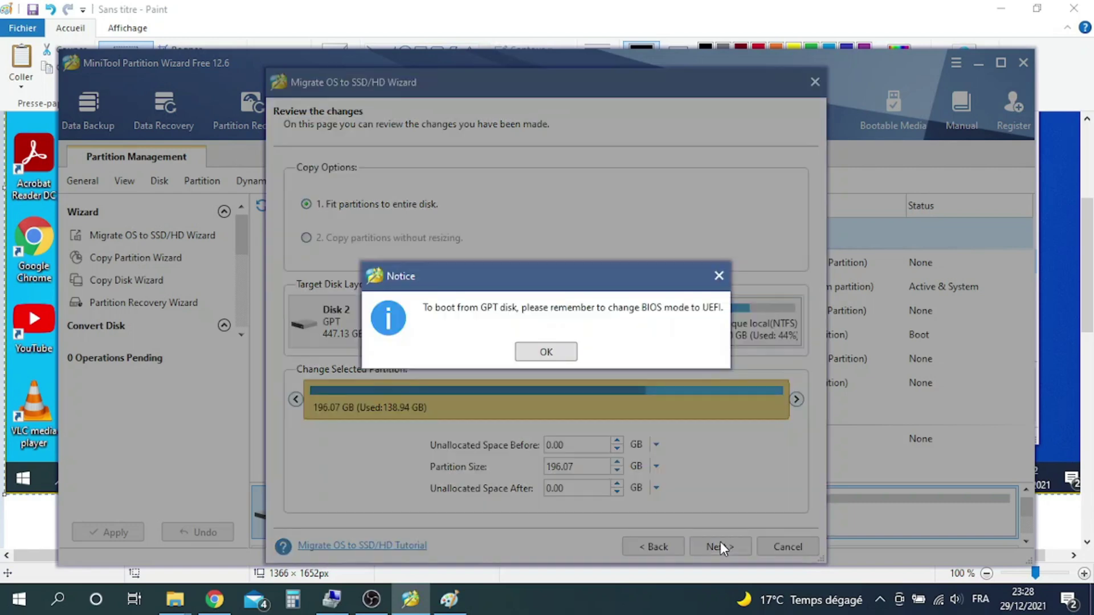
{"action": "left_click", "coordinate": [549, 353]}
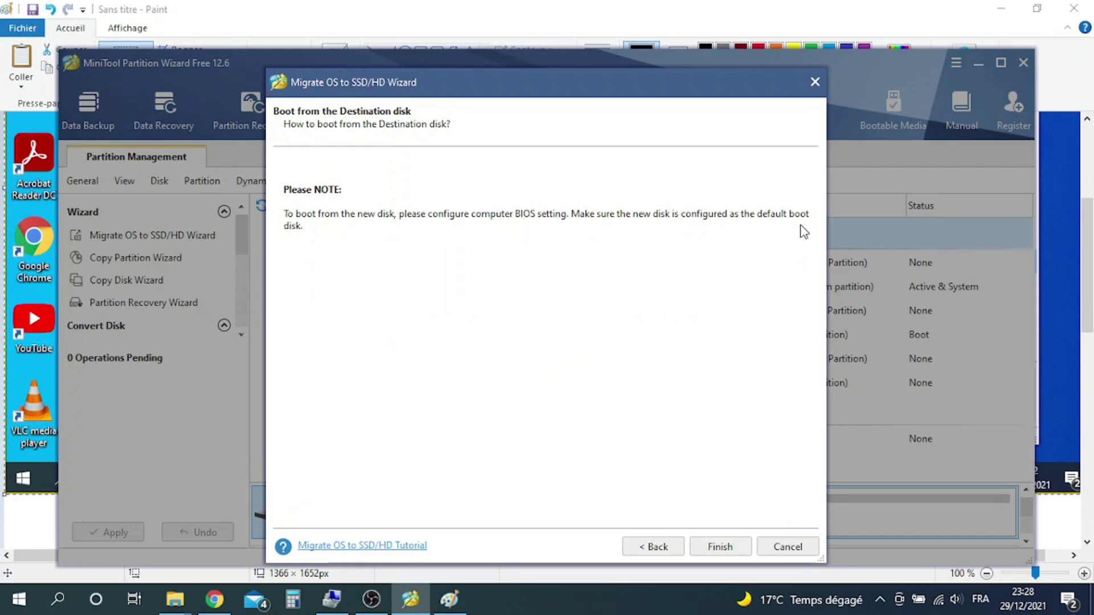
{"action": "left_click", "coordinate": [719, 548]}
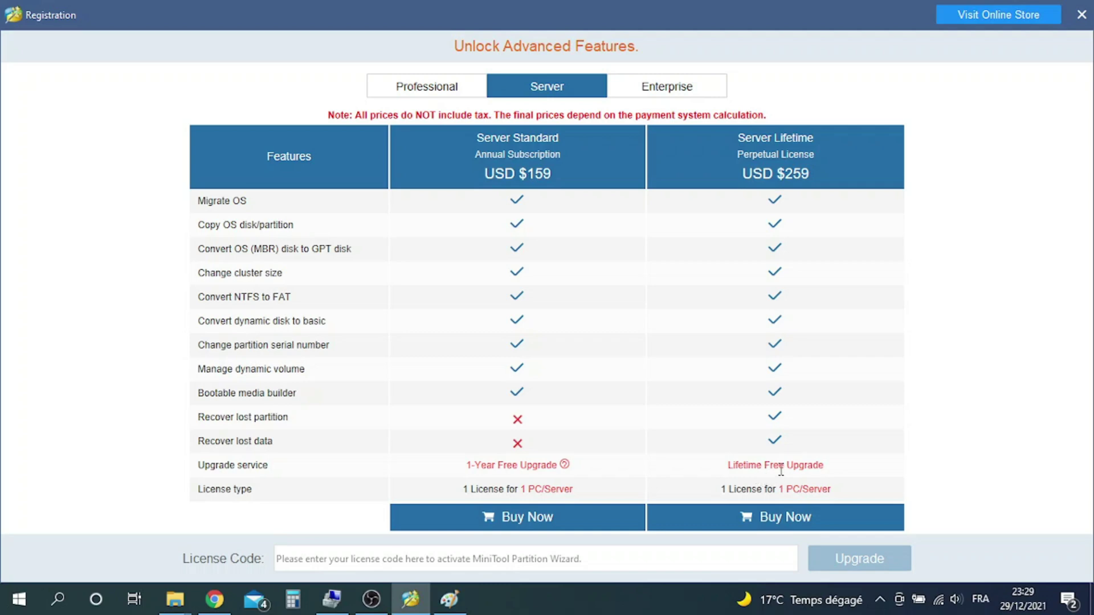
On the Enterprise tab, enter the licence code, upgrade, and confirm the successful registration
{"action": "left_click", "coordinate": [682, 89]}
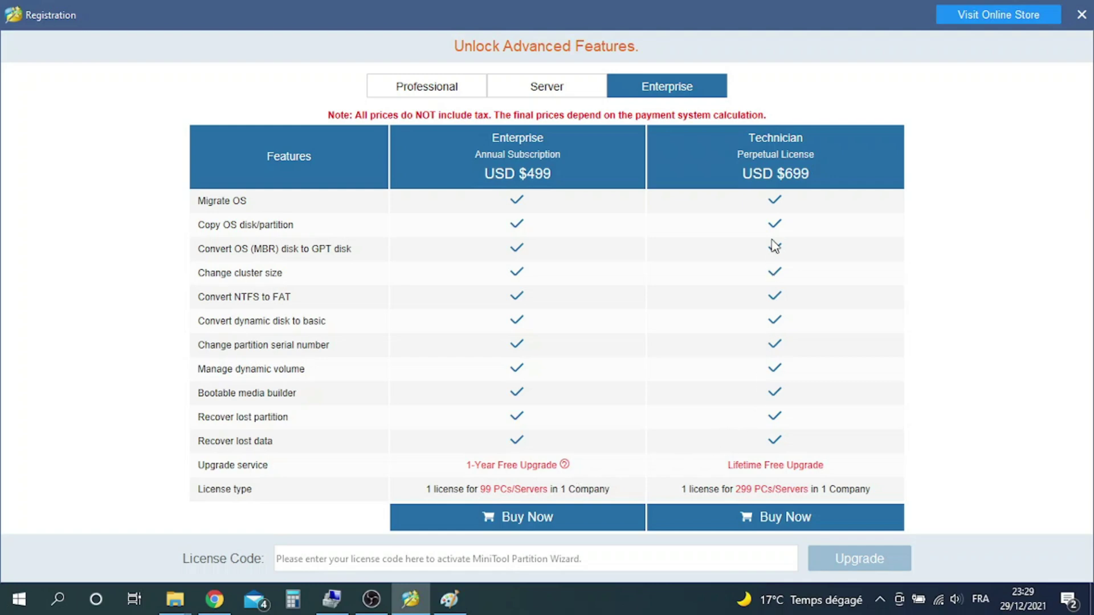
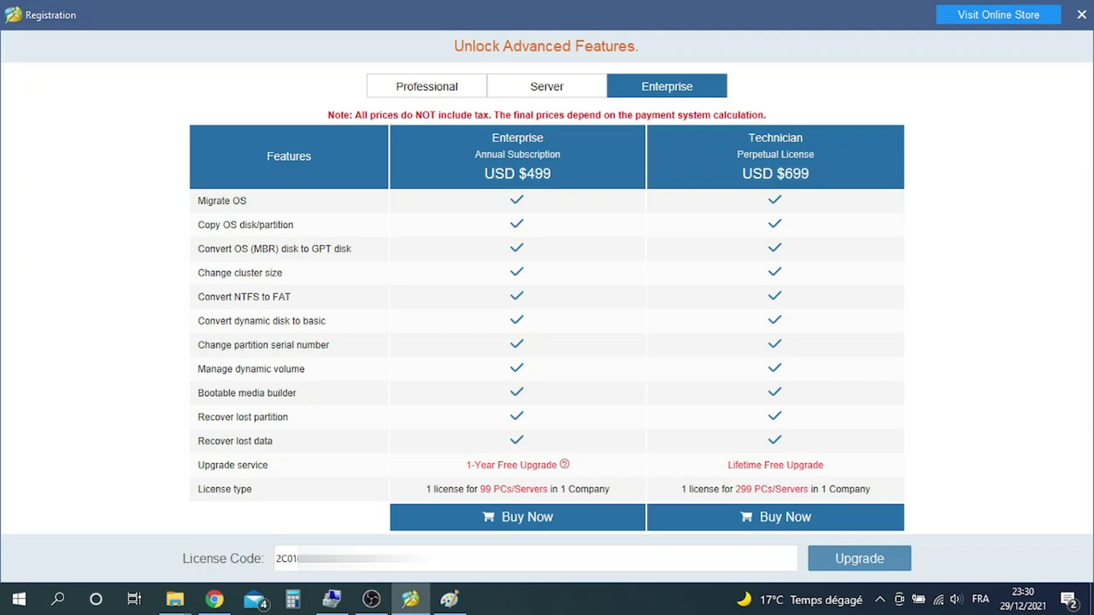
{"action": "left_click", "coordinate": [859, 562]}
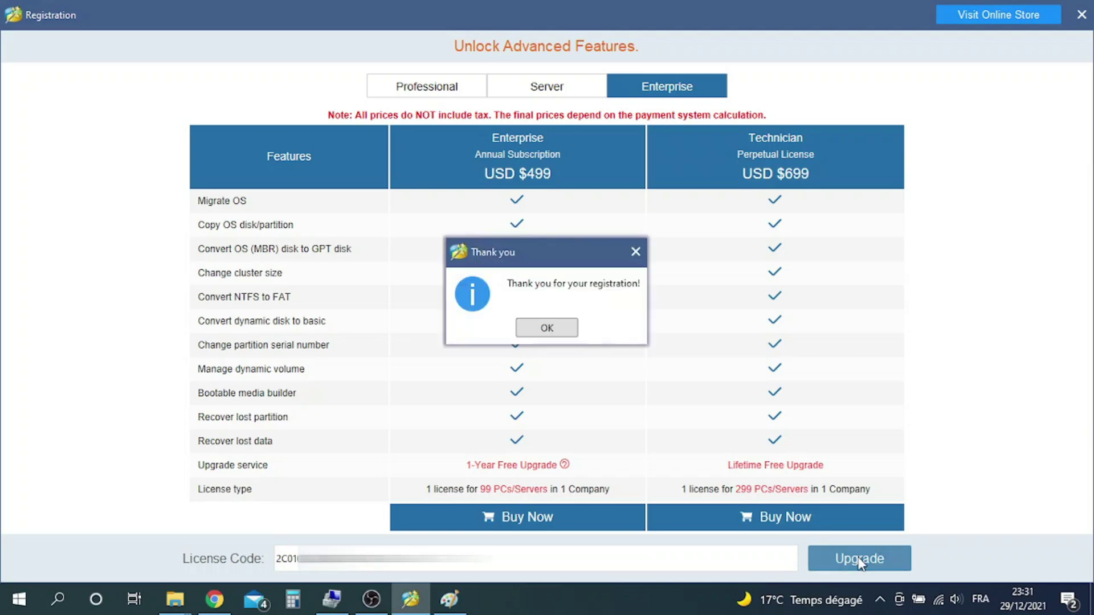
{"action": "left_click", "coordinate": [542, 330]}
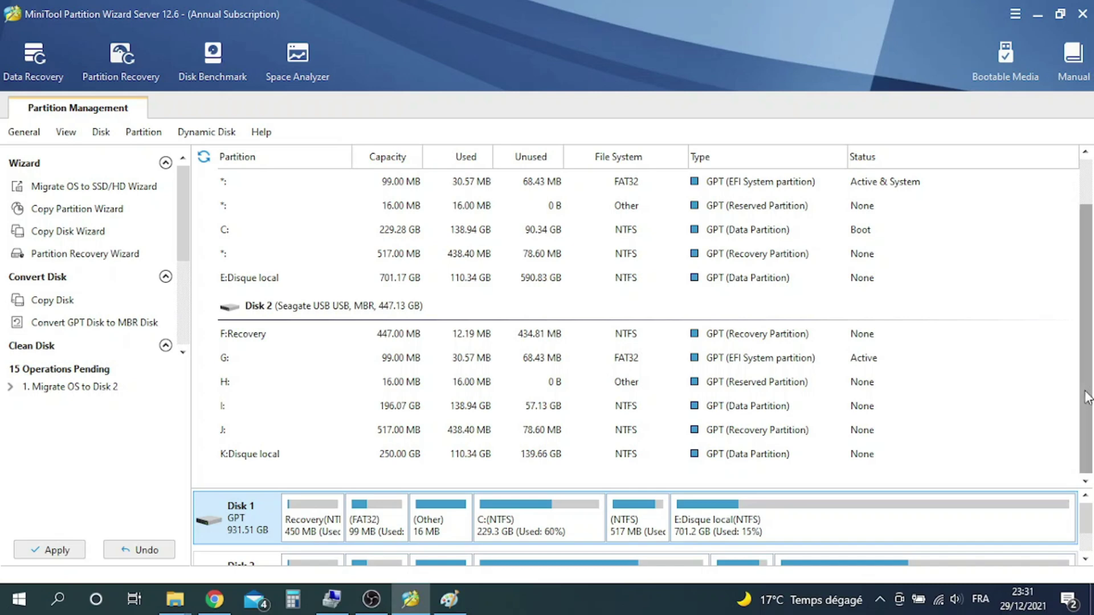
Request applying the 15 pending operations from the main window
{"action": "scroll", "coordinate": [1089, 389], "scroll_direction": "up", "scroll_amount": 1}
{"action": "scroll", "coordinate": [1088, 393], "scroll_direction": "down", "scroll_amount": 1}
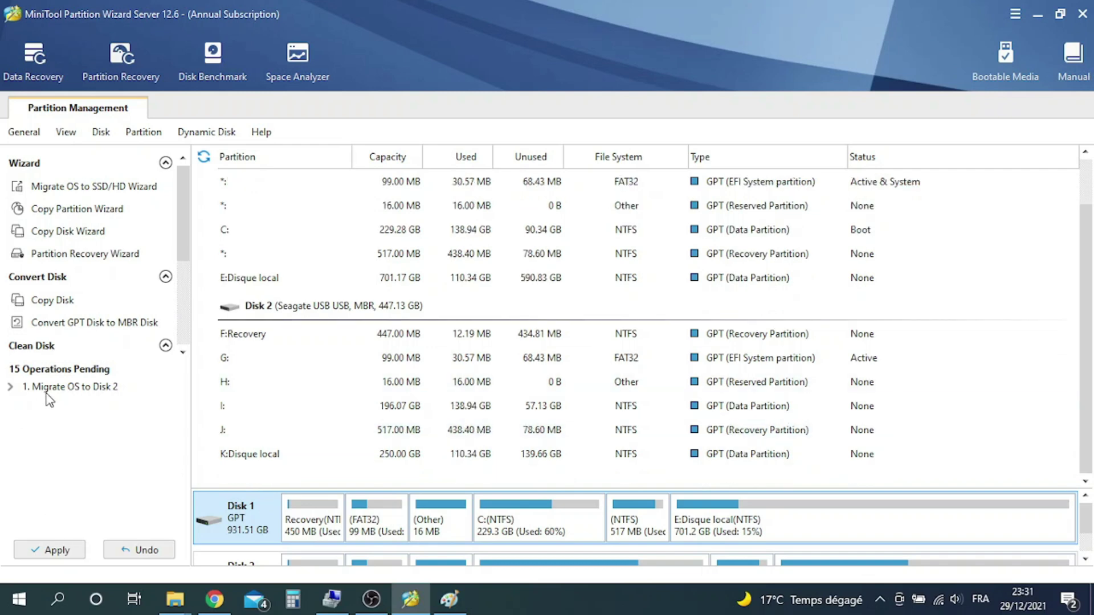
{"action": "left_click", "coordinate": [57, 551]}
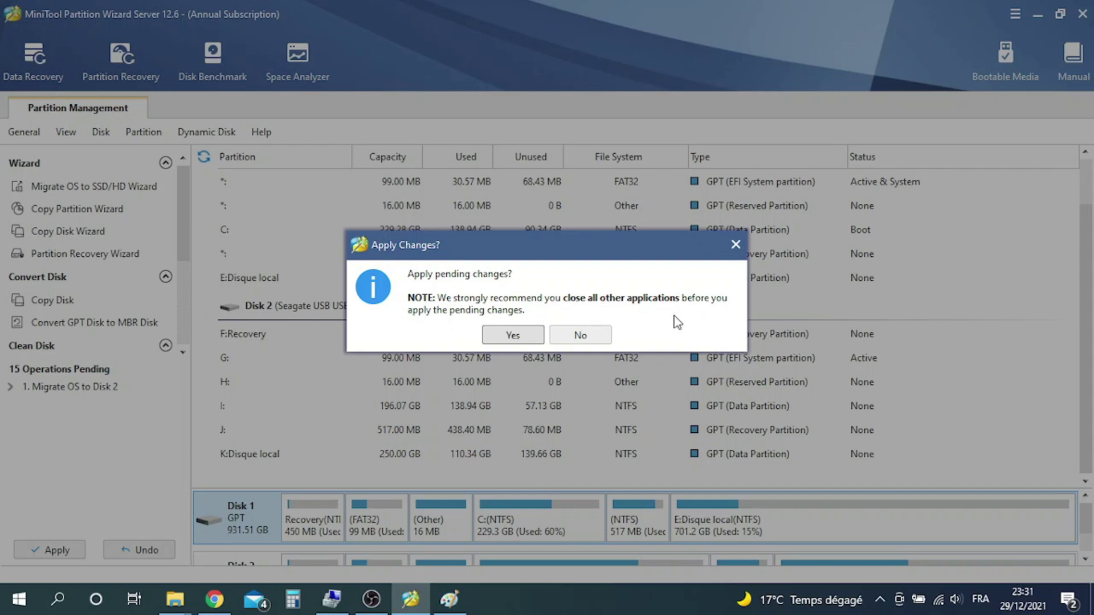
Confirm applying all 15 changes and dismiss the success message once they finish
{"action": "left_click", "coordinate": [493, 338]}
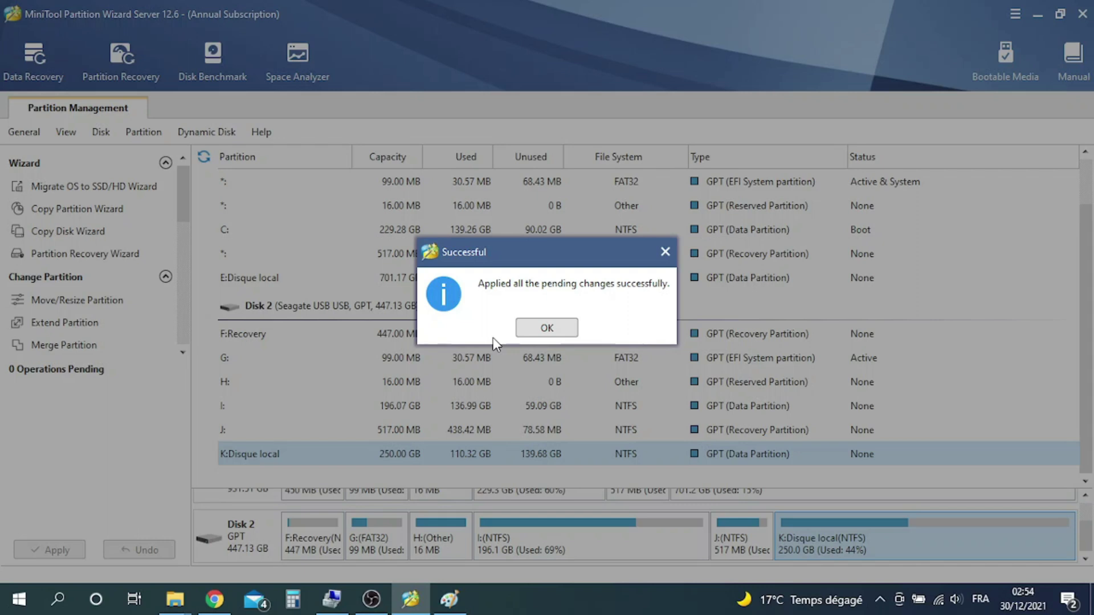
{"action": "left_click", "coordinate": [566, 327]}
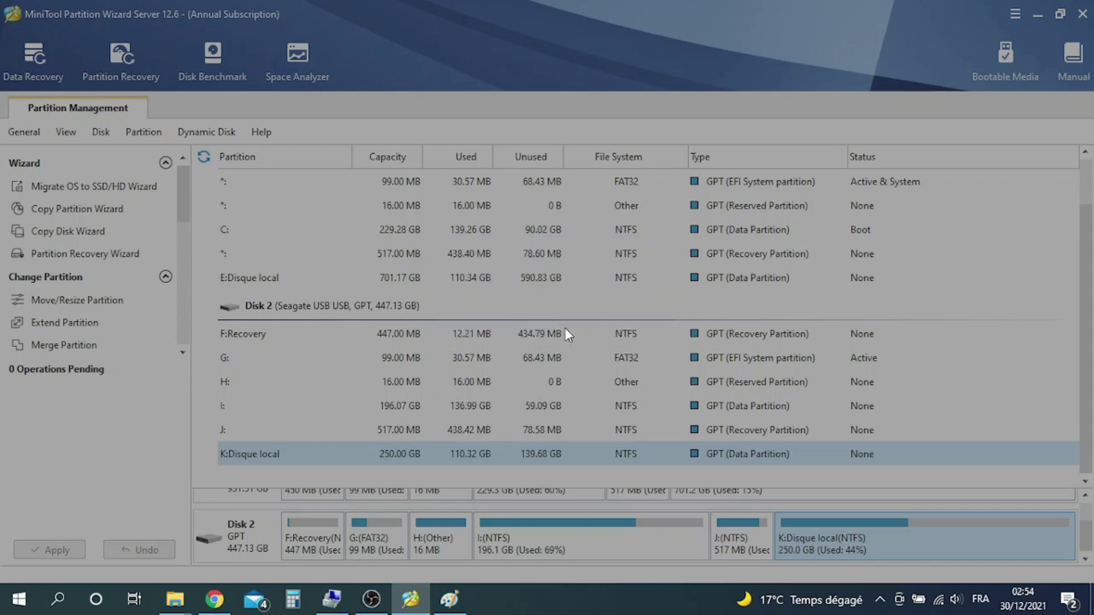